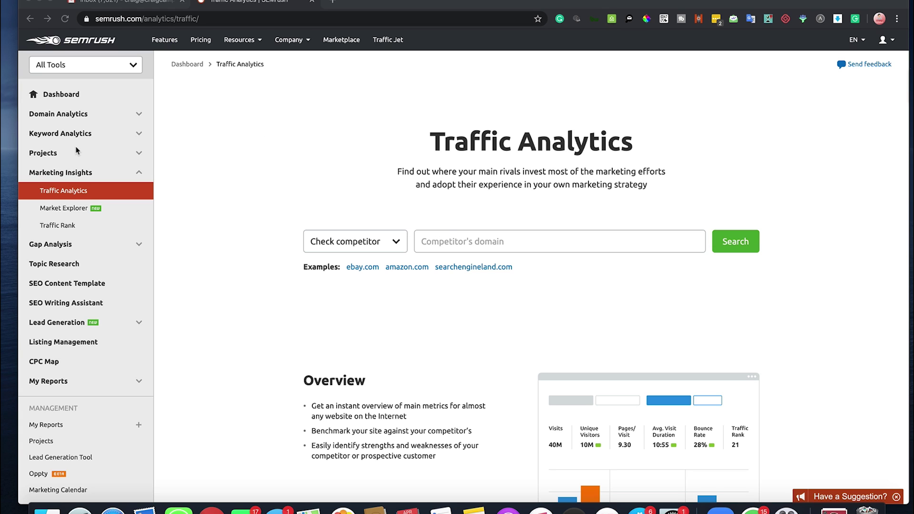
Step: Close the Inbox tab and open Traffic Analytics from the Domain Analytics and Marketing Insights sidebar
left_click(182, 2)
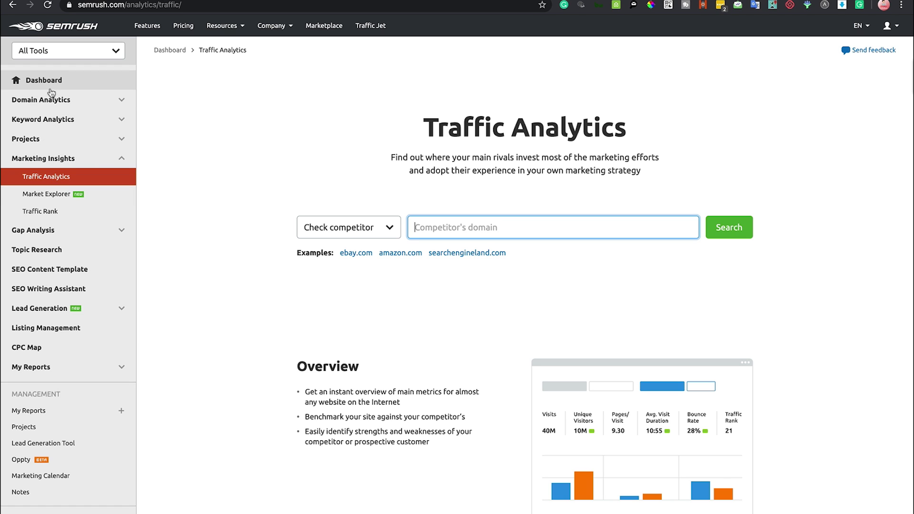
left_click(122, 160)
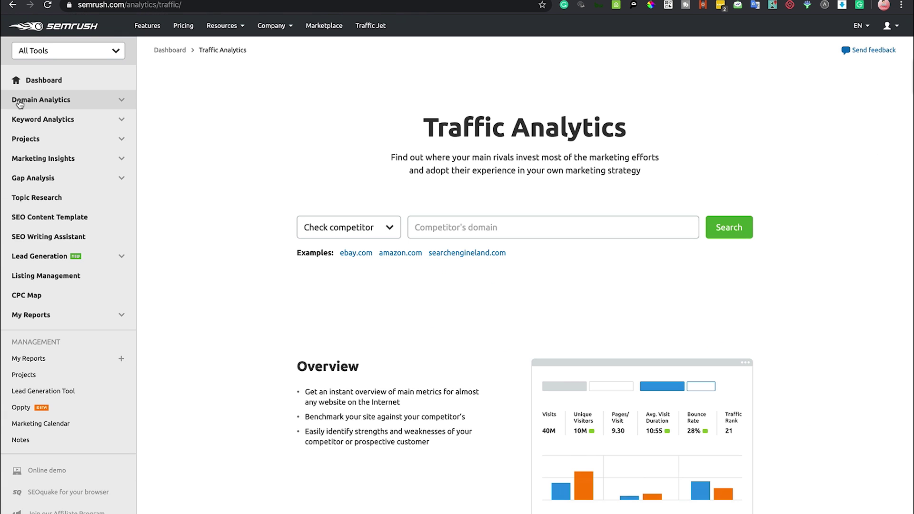
left_click(122, 100)
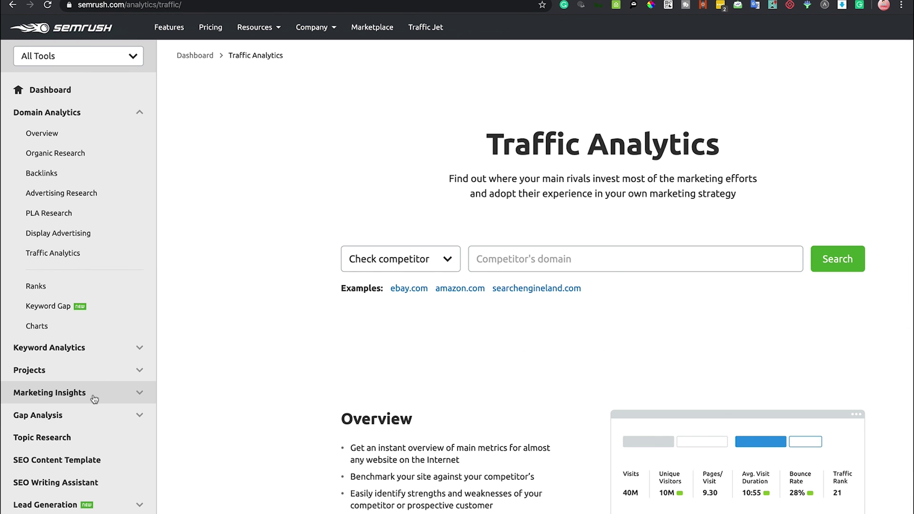
left_click(65, 395)
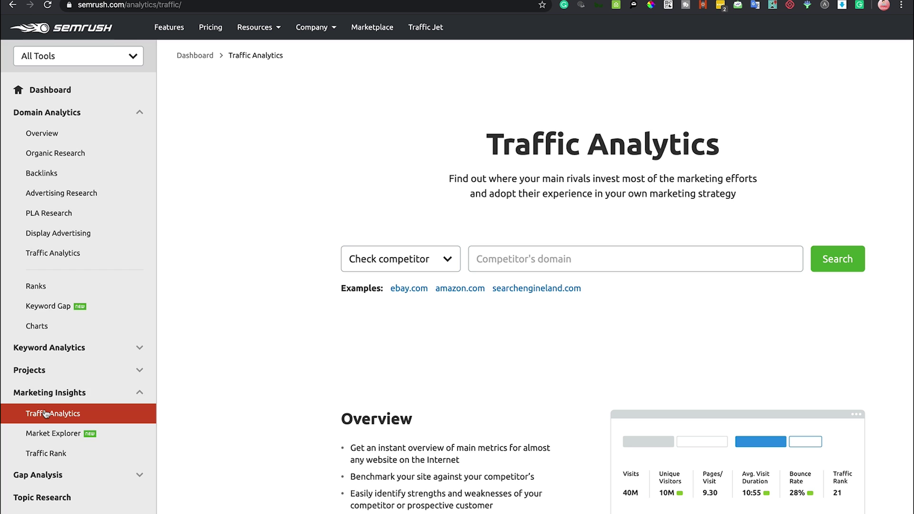
left_click(46, 414)
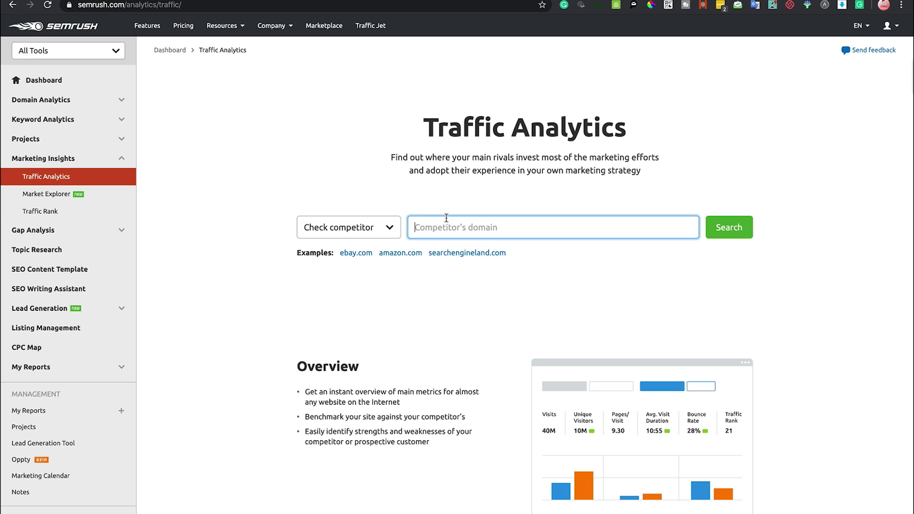
type("www.")
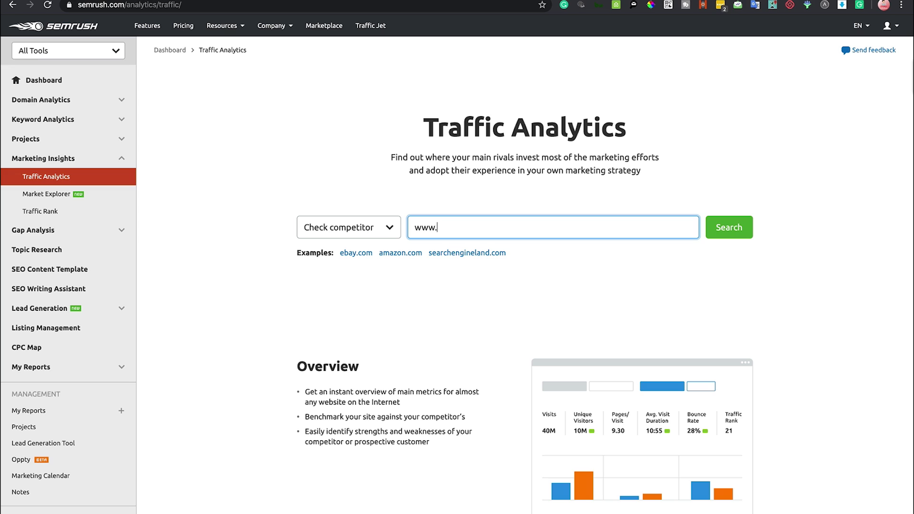
type("matthewwoodward.co.uk")
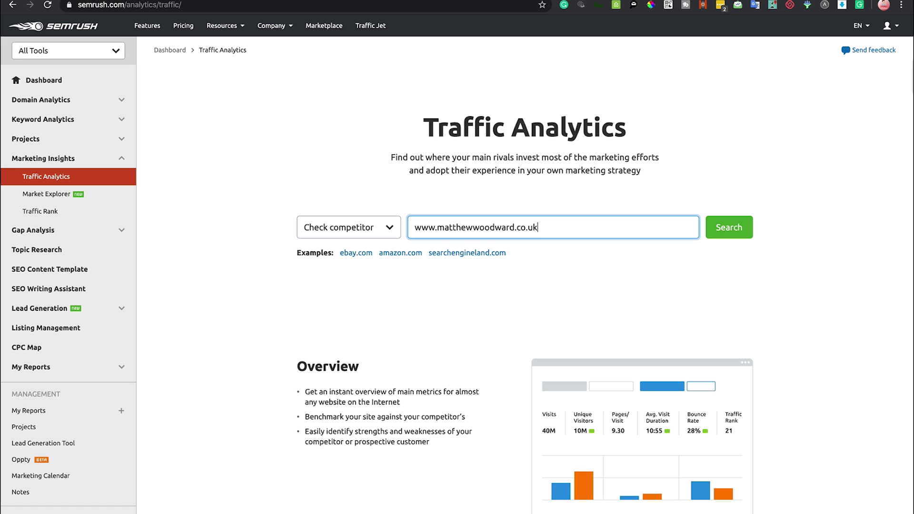
key("Return")
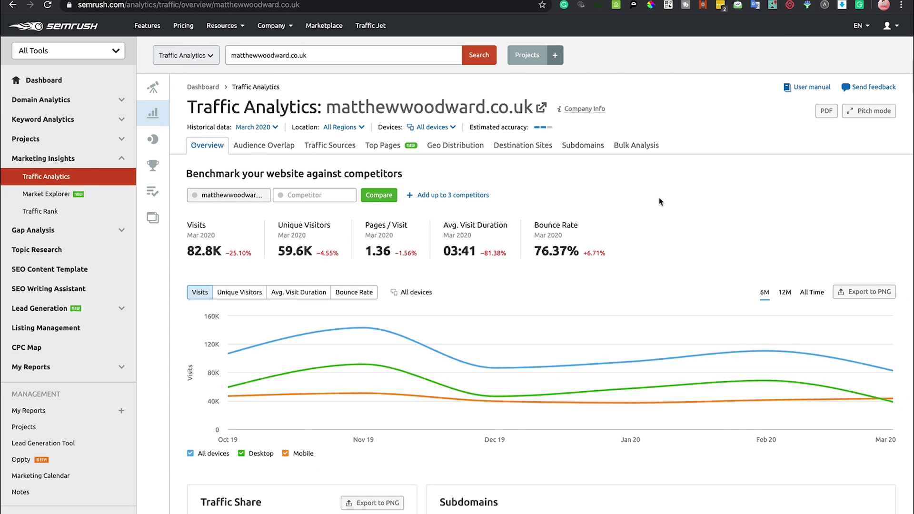
Step: Scroll through the Overview tab's traffic charts and tables for matthewwoodward.co.uk
scroll(660, 201, "down", 8)
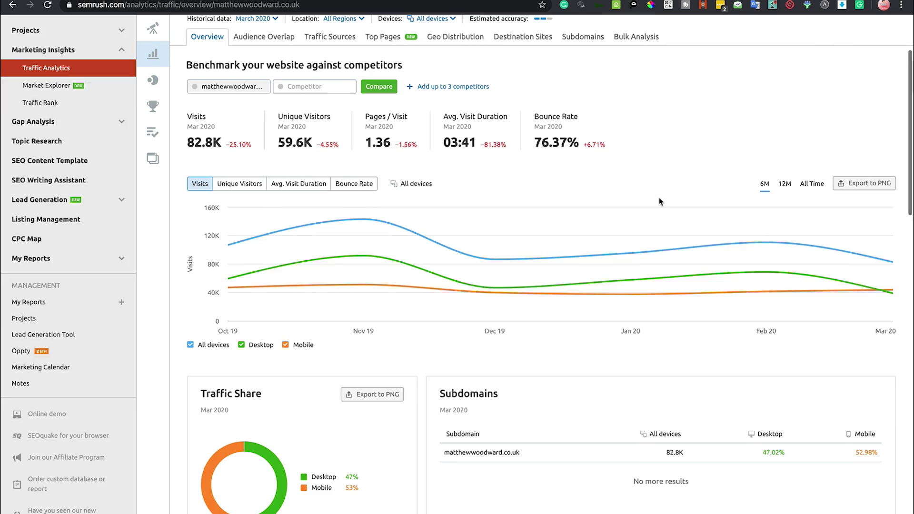
scroll(660, 202, "down", 1)
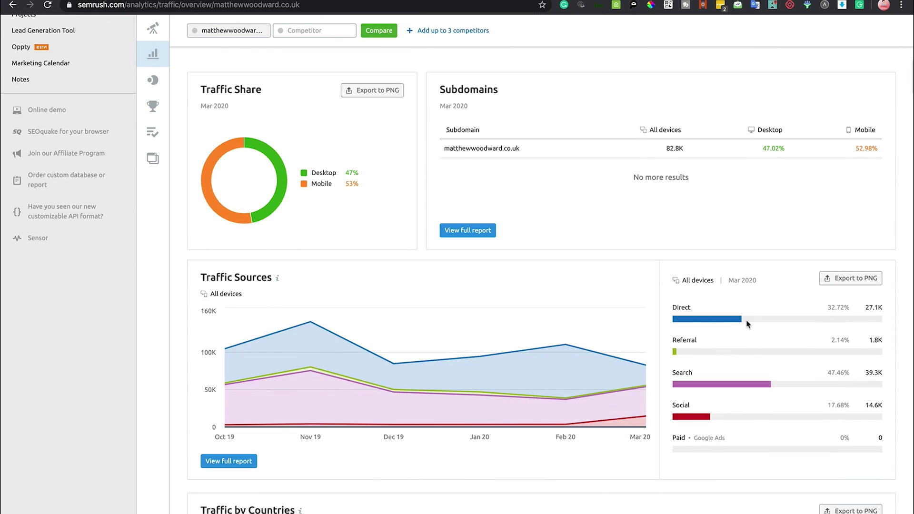
scroll(732, 324, "down", 2)
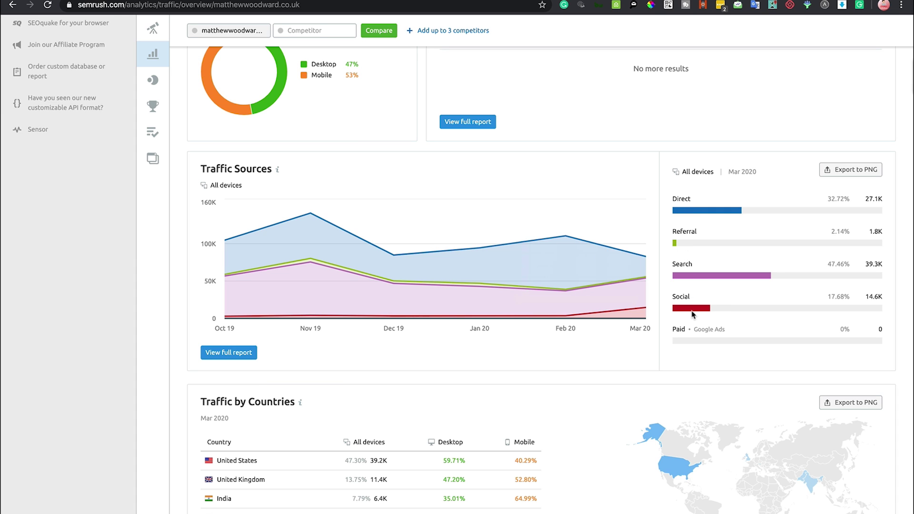
scroll(588, 239, "down", 1)
scroll(586, 239, "down", 5)
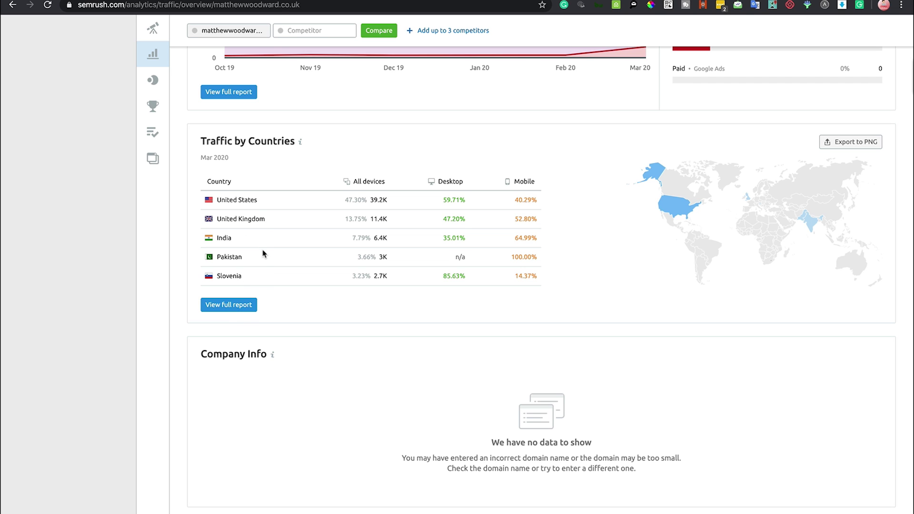
scroll(262, 249, "up", 6)
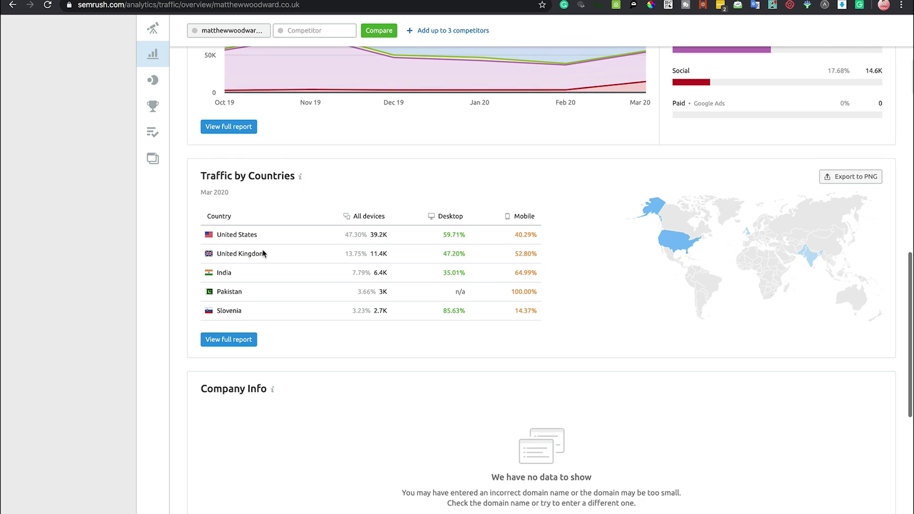
scroll(261, 249, "up", 10)
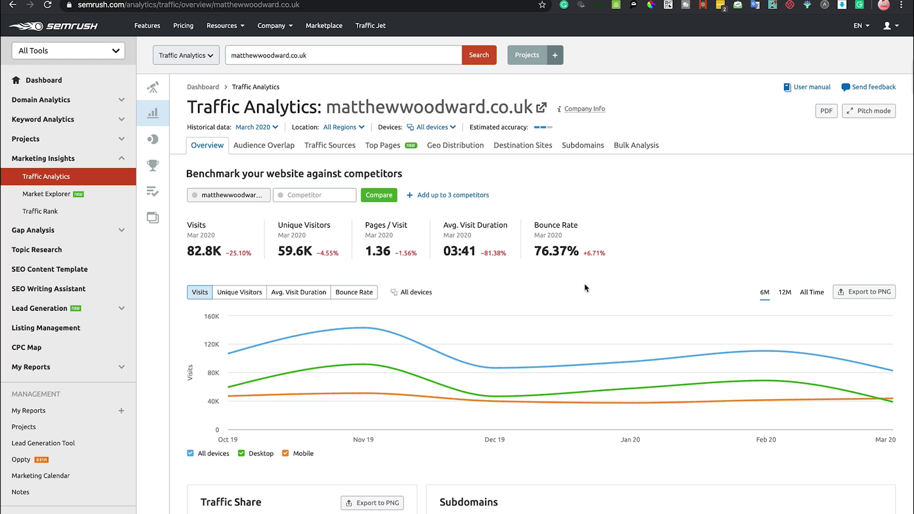
scroll(585, 288, "down", 2)
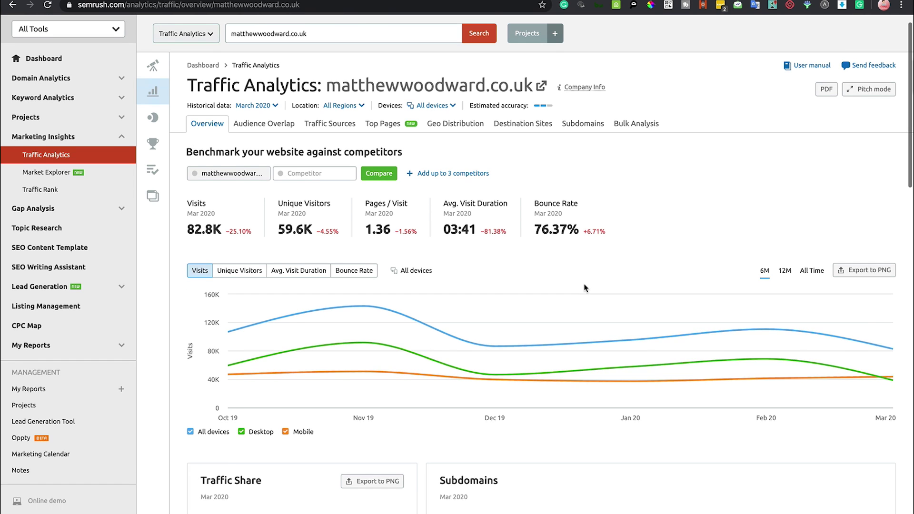
Step: Return to the top and switch to the Audience Overlap tab
mouse_move(316, 259)
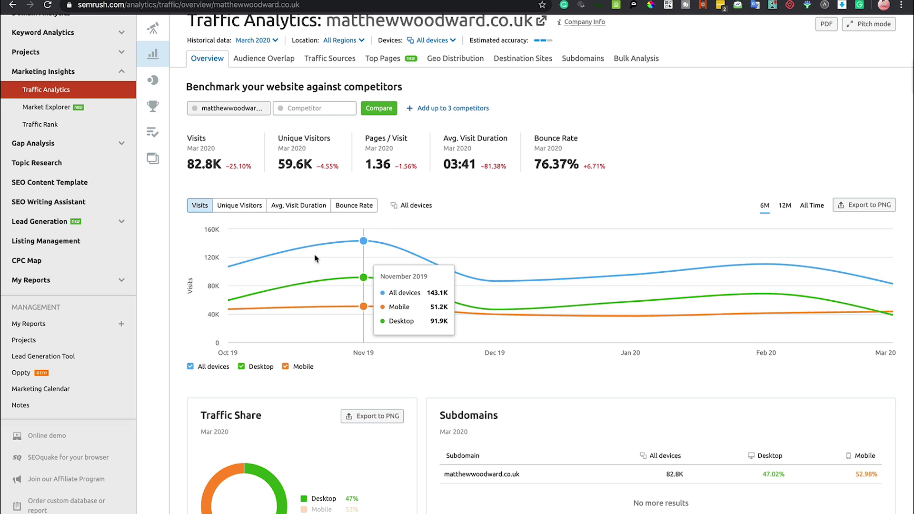
scroll(314, 258, "up", 3)
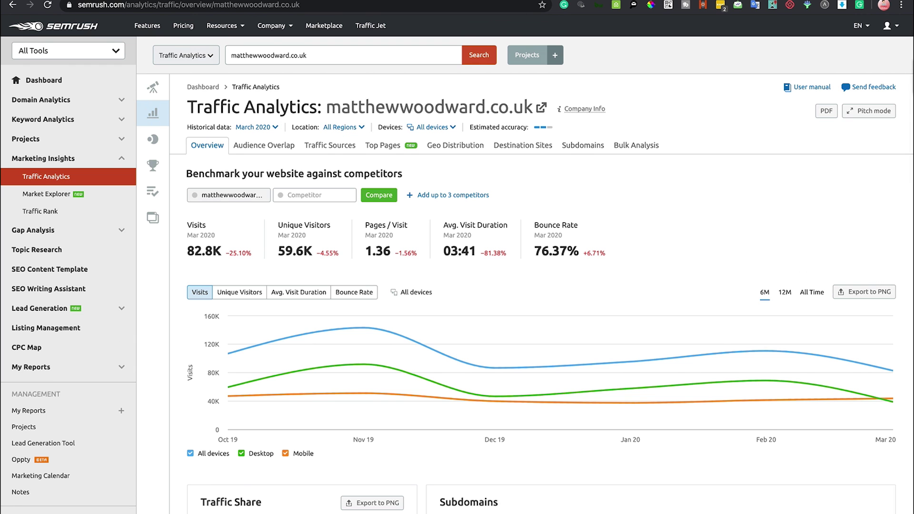
left_click(262, 145)
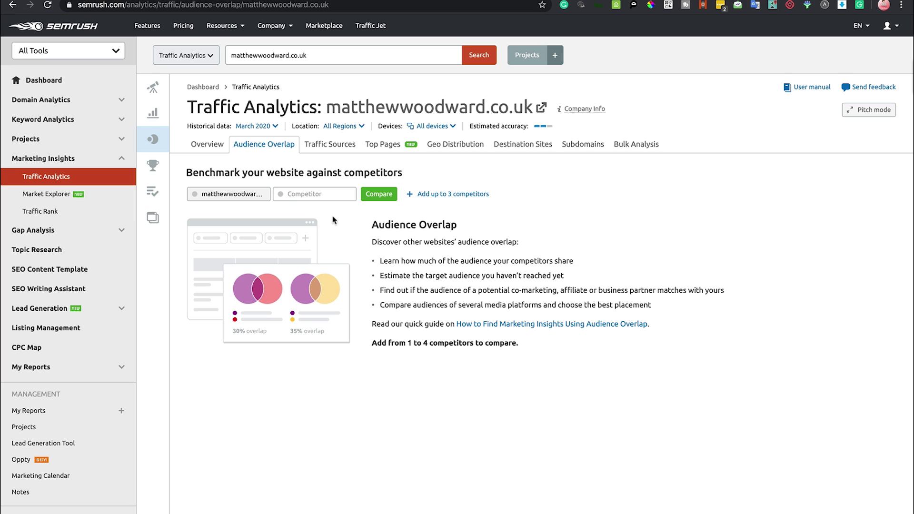
Step: Compare audience overlap with competitors diggitymarketing.com and craigcampbellseo.com
left_click(297, 194)
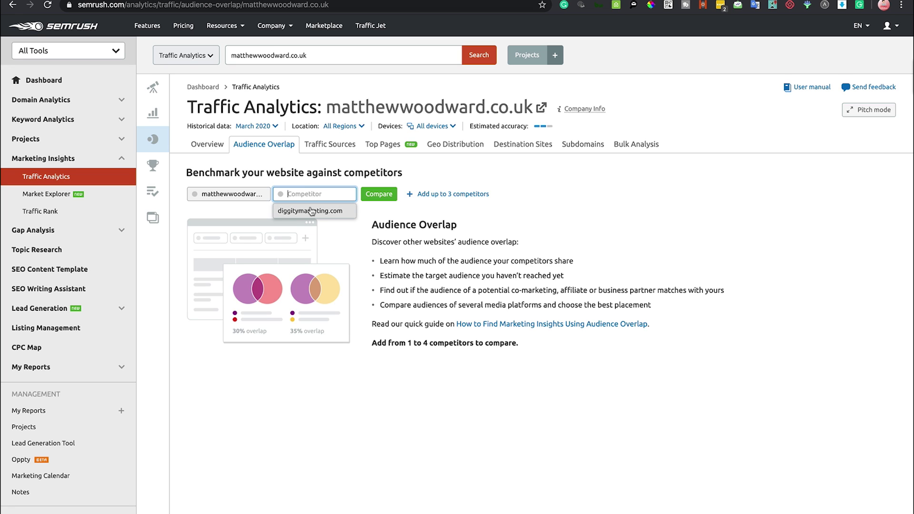
left_click(308, 210)
left_click(372, 194)
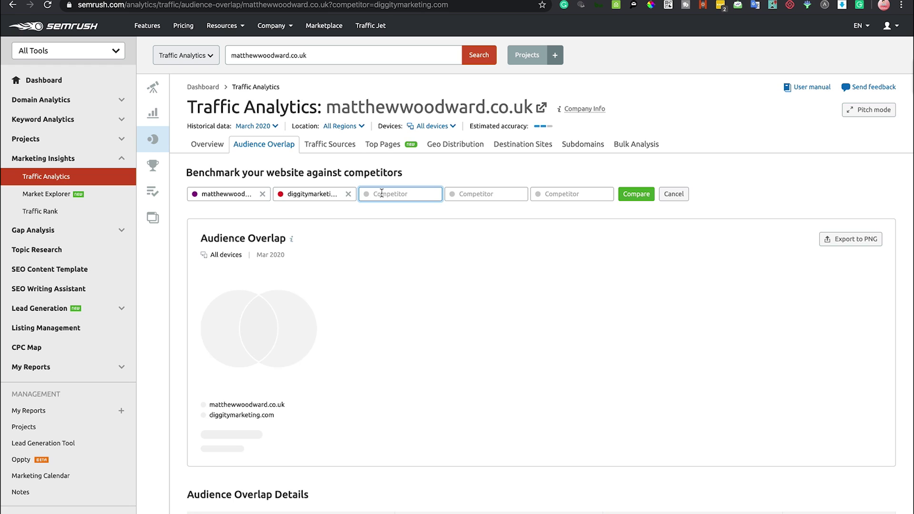
type("craig")
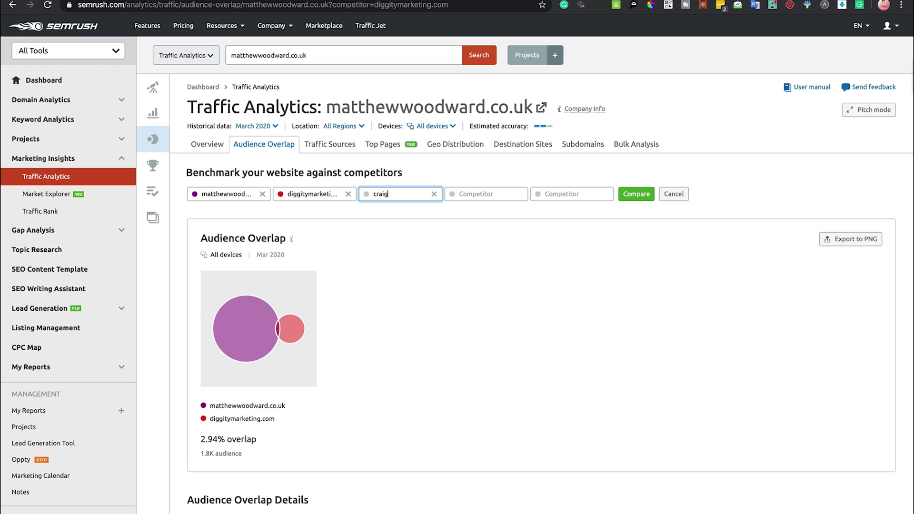
type("campbellseo.com")
key("Return")
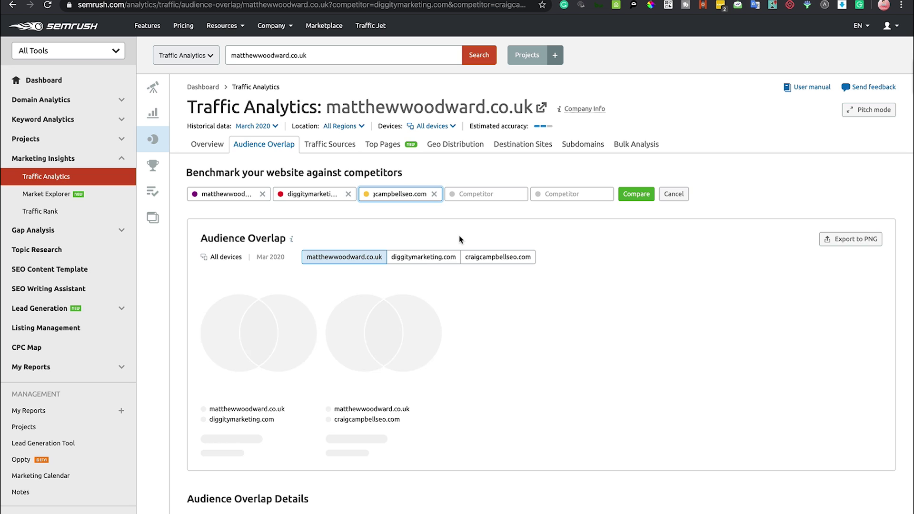
left_click(648, 196)
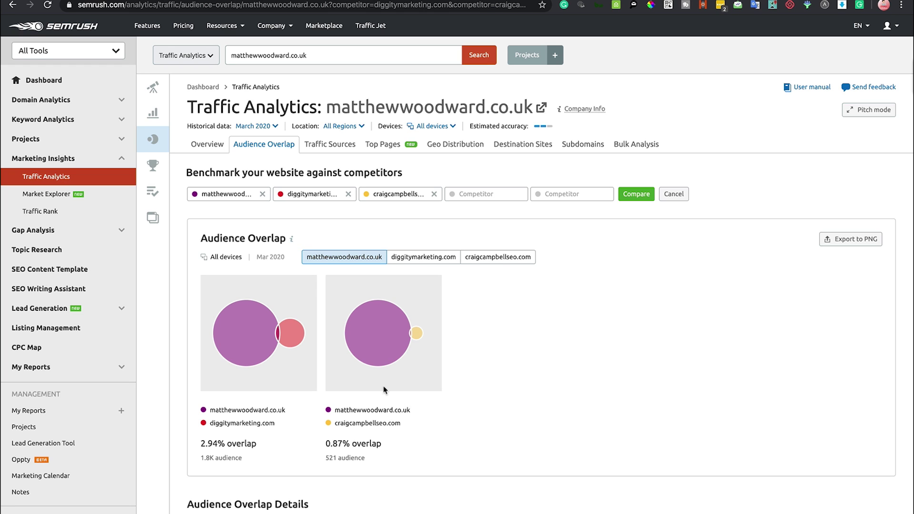
Step: Review the overlap results, drop craigcampbellseo.com, and bring up the Traffic Sources comparison
mouse_move(405, 339)
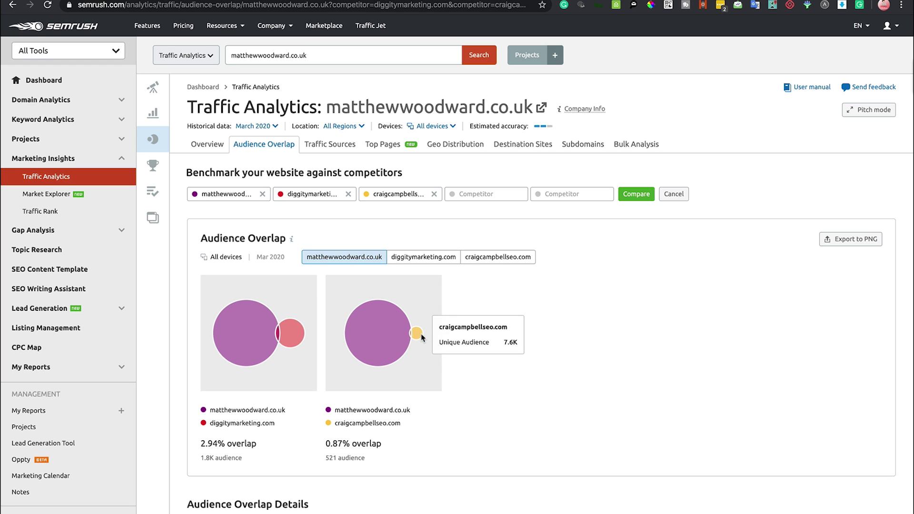
mouse_move(268, 335)
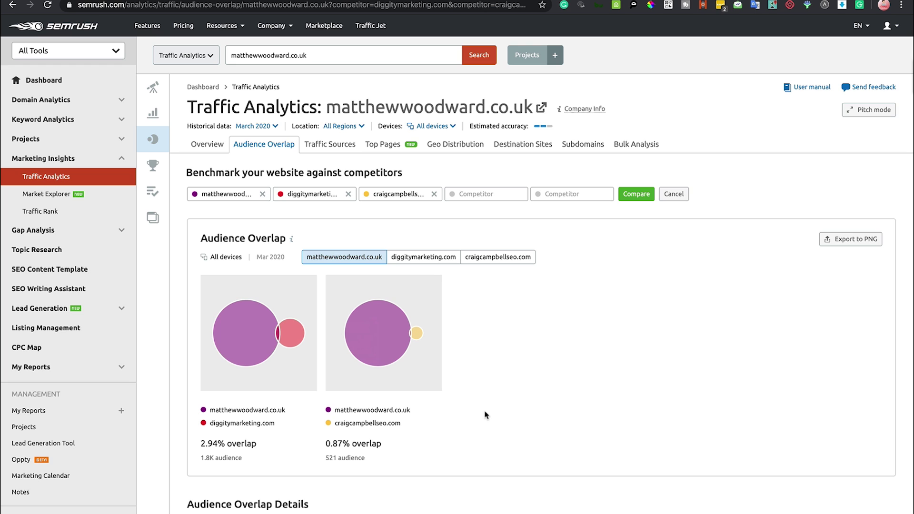
scroll(486, 415, "down", 5)
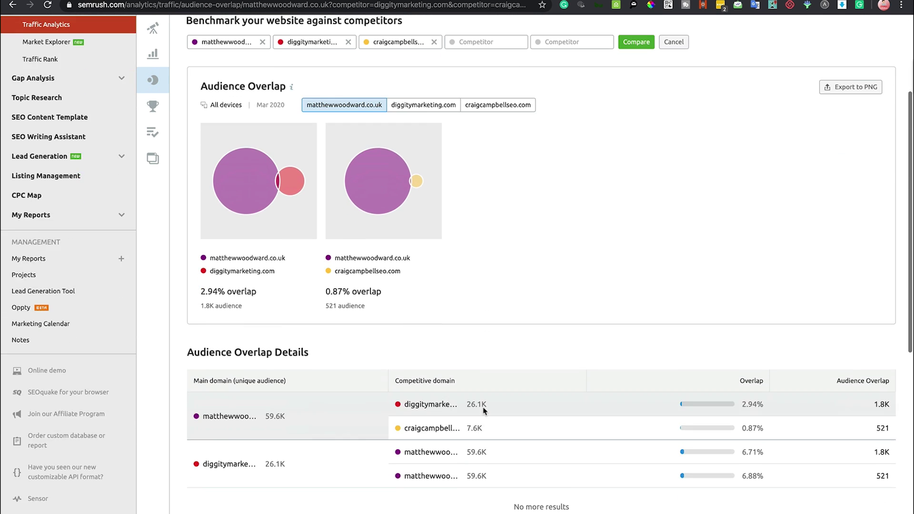
scroll(457, 319, "up", 1)
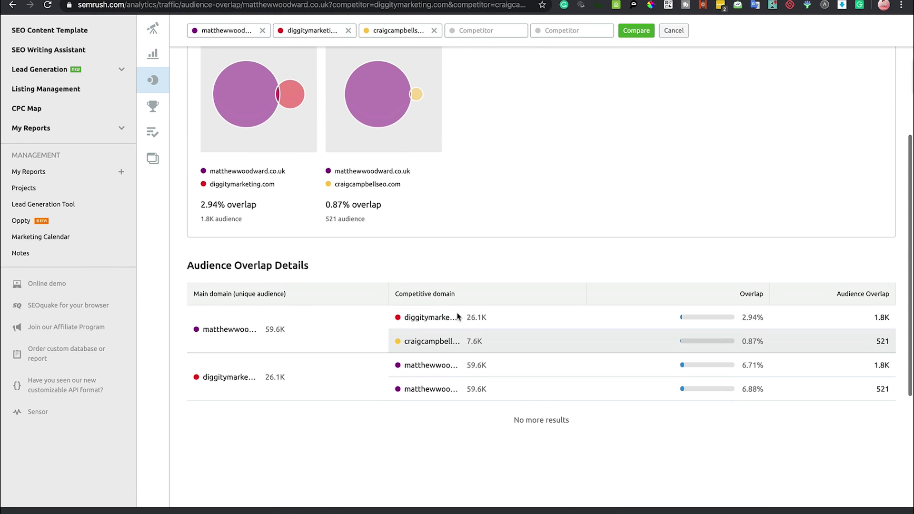
scroll(457, 314, "up", 5)
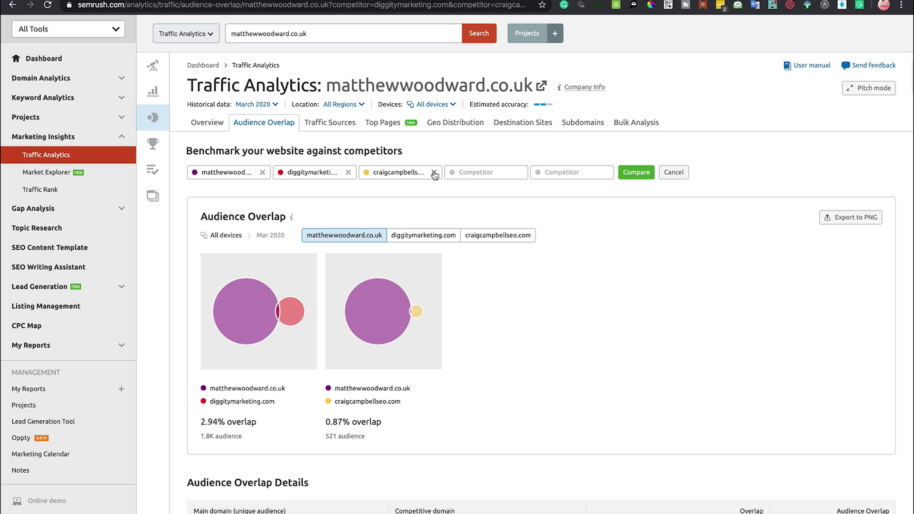
left_click(434, 171)
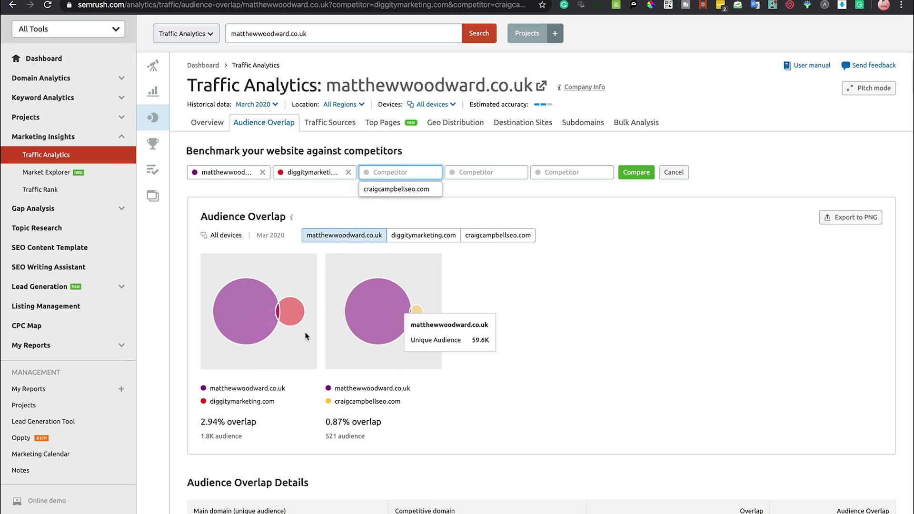
left_click(334, 125)
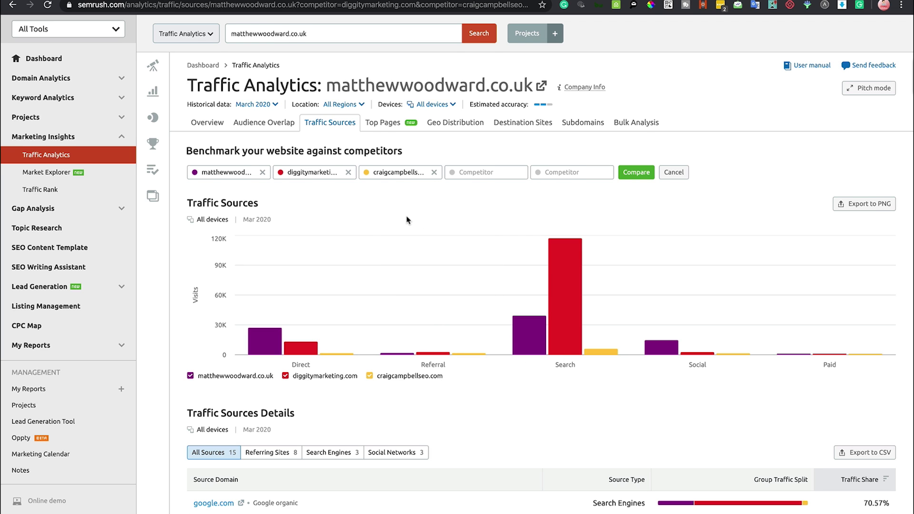
Step: Scroll through the Traffic Sources Details table
scroll(408, 219, "down", 3)
scroll(405, 220, "down", 3)
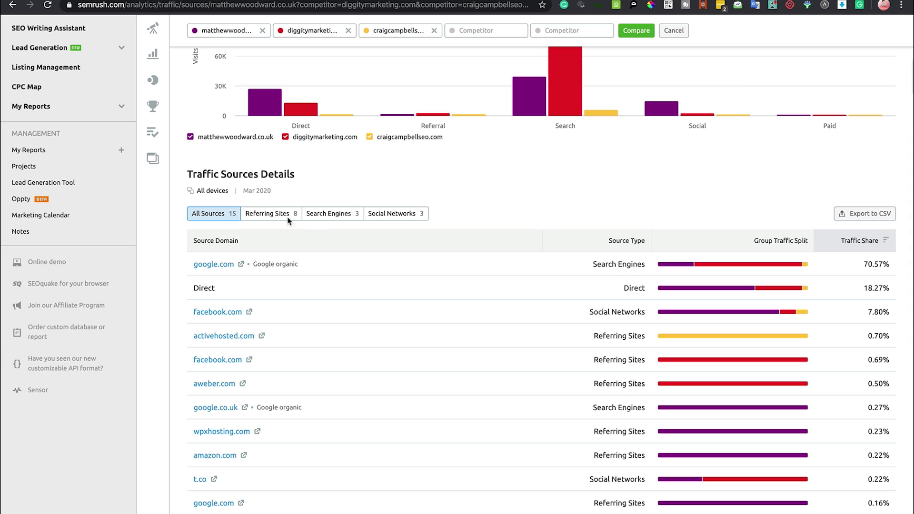
scroll(349, 220, "up", 4)
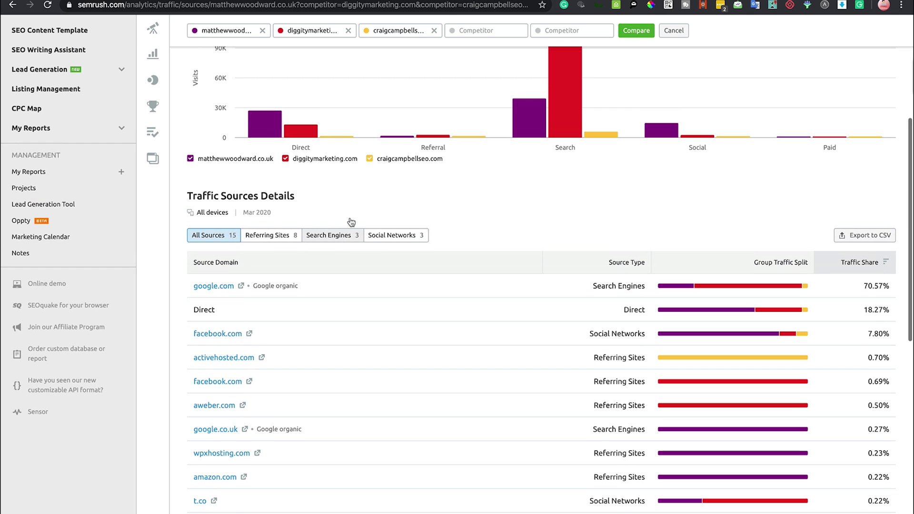
scroll(379, 287, "down", 5)
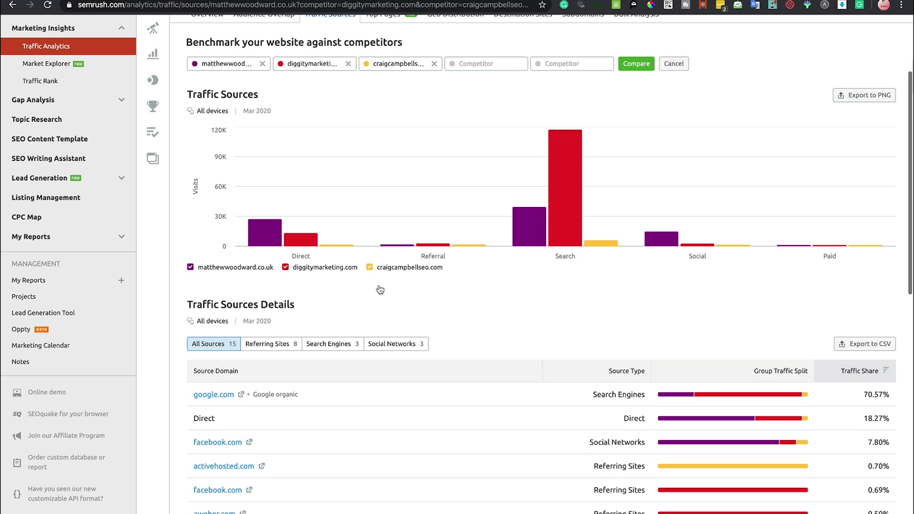
scroll(379, 288, "down", 1)
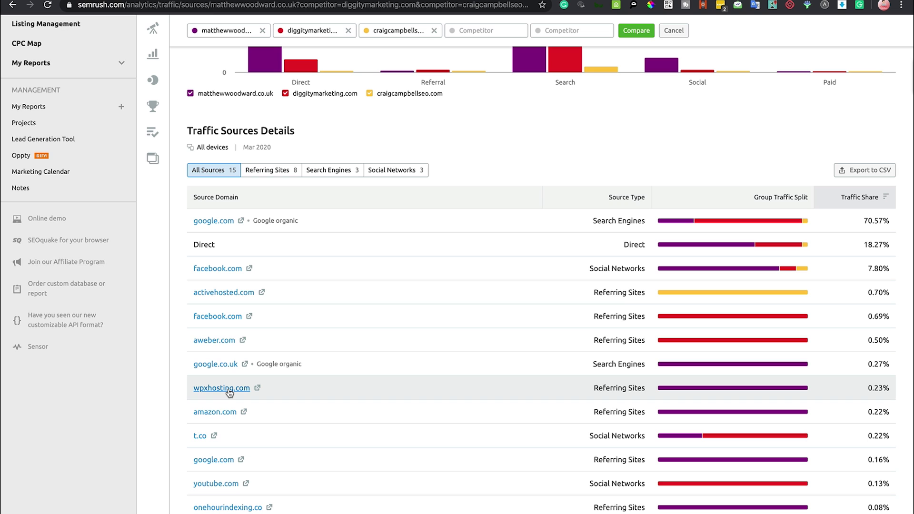
scroll(228, 389, "down", 4)
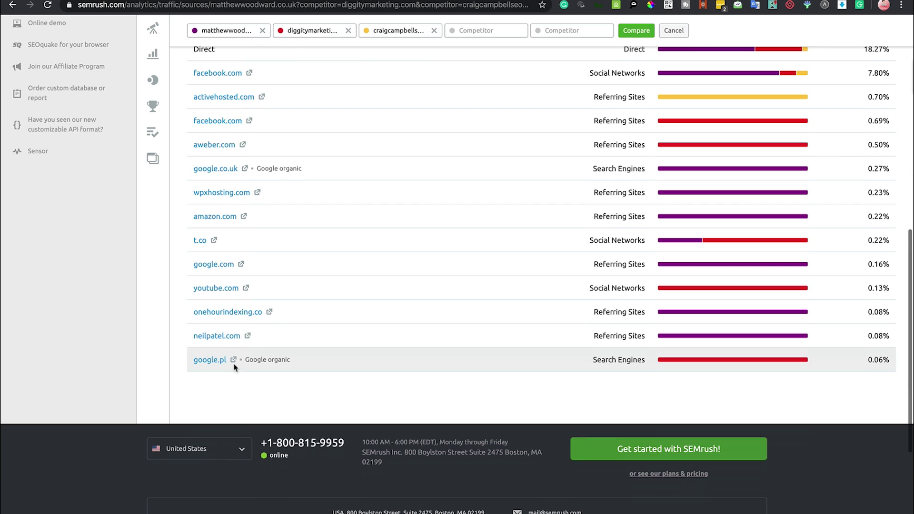
scroll(236, 366, "up", 6)
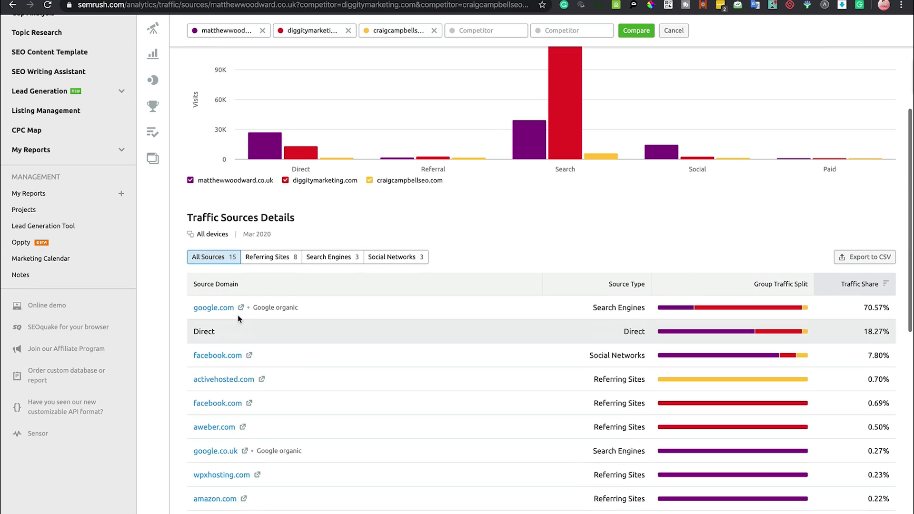
Step: Filter sources by Referring Sites, Search Engines and Social Networks, then show Top Pages
left_click(267, 257)
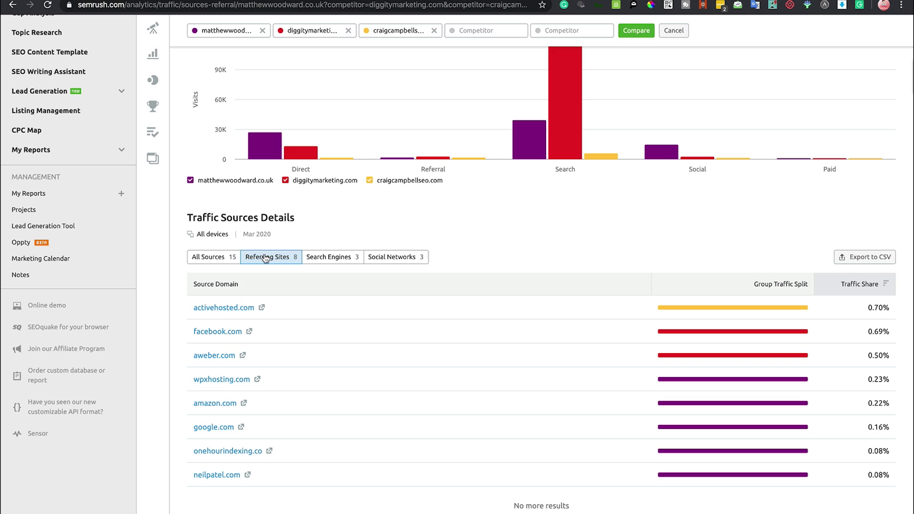
left_click(316, 263)
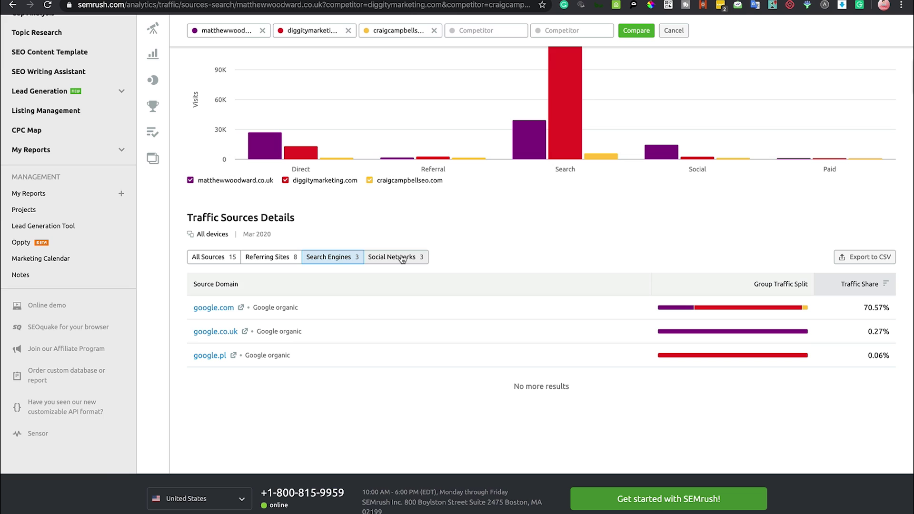
left_click(402, 258)
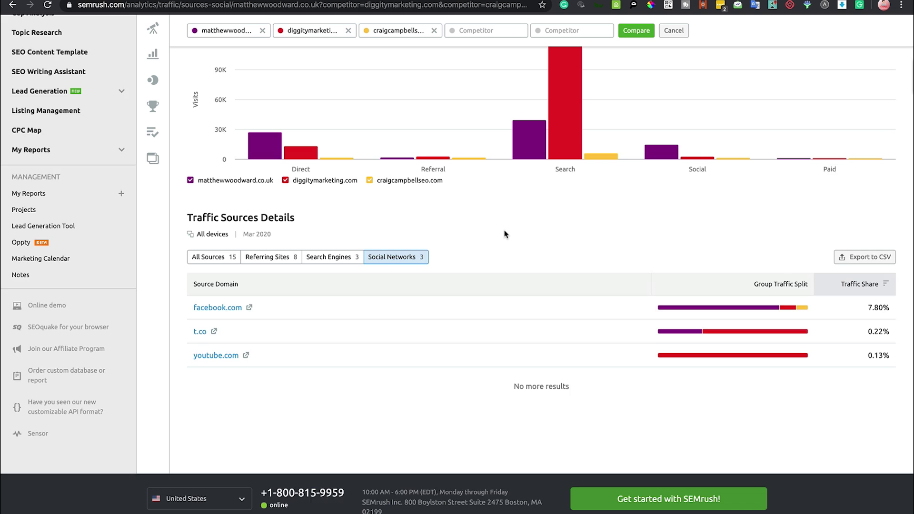
scroll(504, 233, "up", 5)
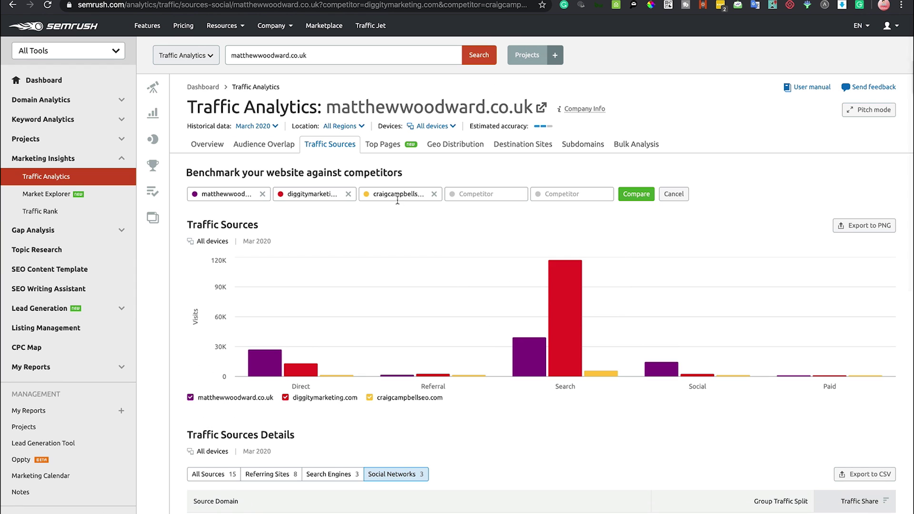
left_click(383, 145)
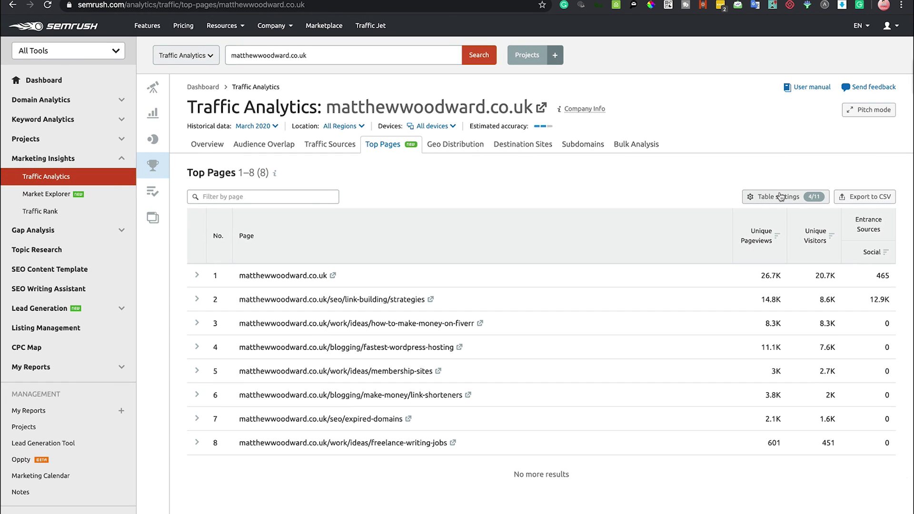
Step: Add the Total, Direct, Search, Referral, Paid, Desktop and Mobile columns to the Top Pages table
left_click(779, 197)
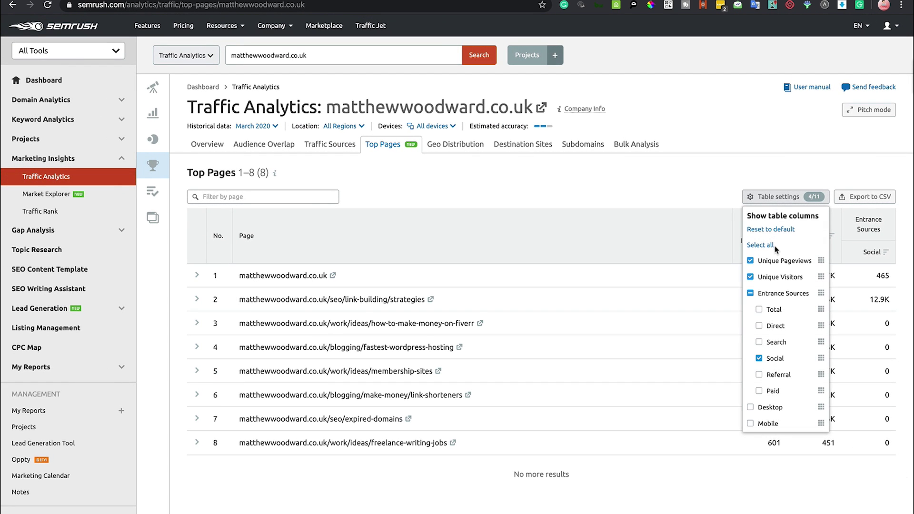
left_click(759, 310)
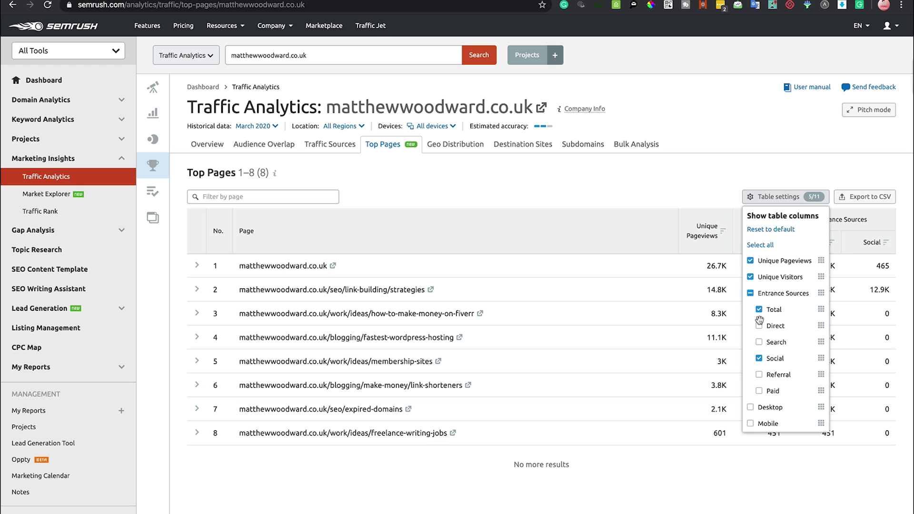
left_click(759, 326)
left_click(759, 343)
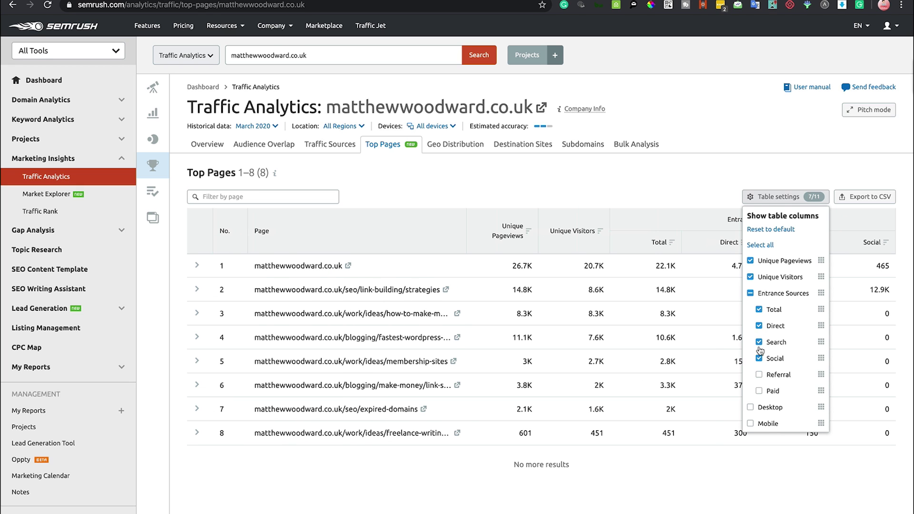
left_click(760, 374)
left_click(759, 391)
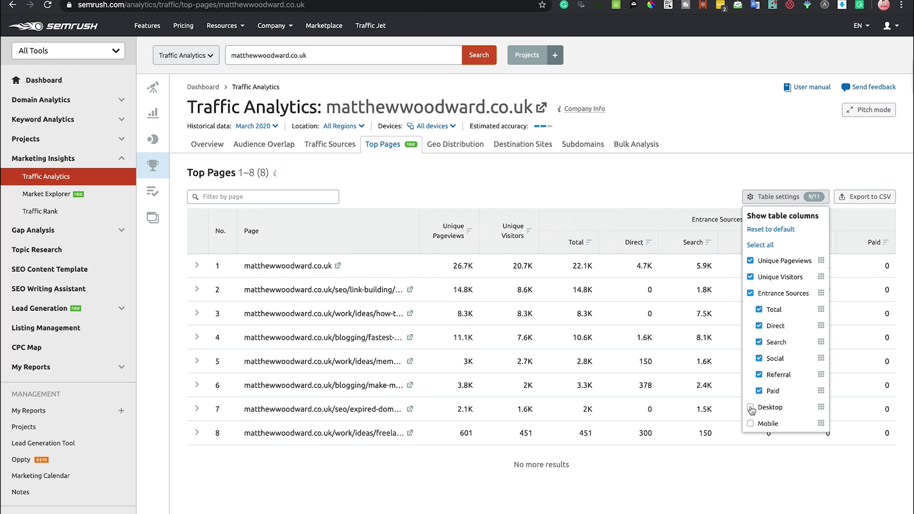
left_click(750, 407)
left_click(748, 424)
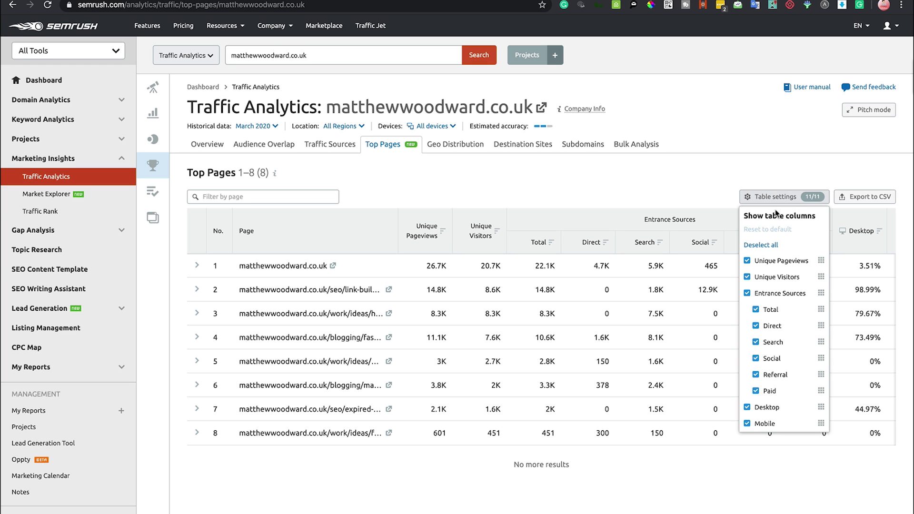
scroll(776, 213, "up", 5)
scroll(777, 213, "down", 5)
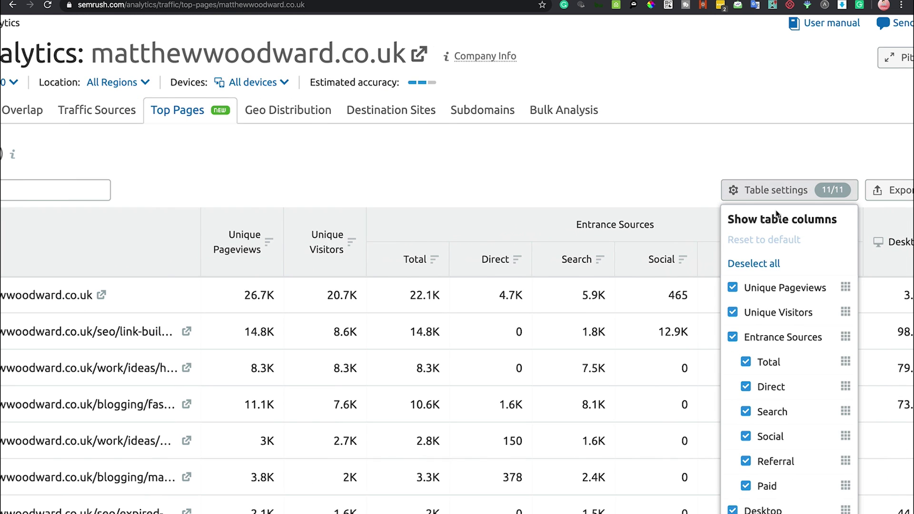
left_click(601, 173)
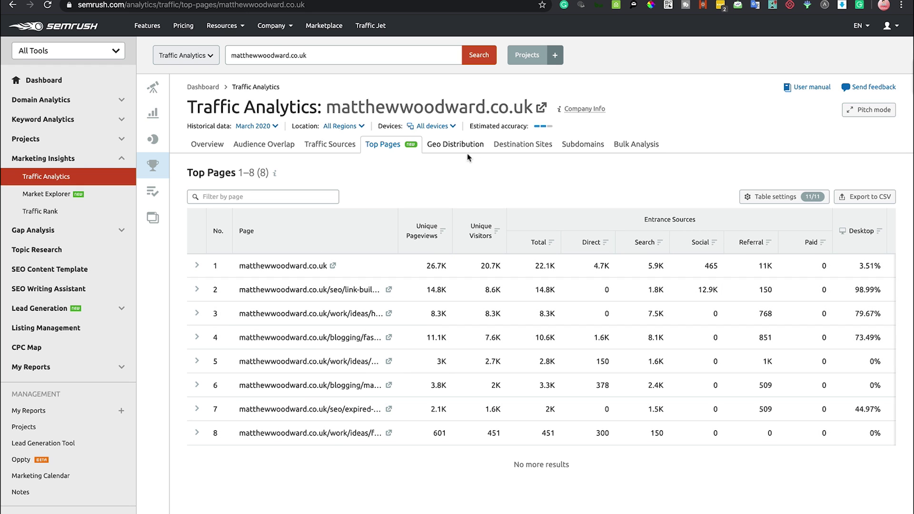
Step: Show Geo Distribution and scroll through the Traffic by Countries table for matthewwoodward.co.uk
left_click(458, 144)
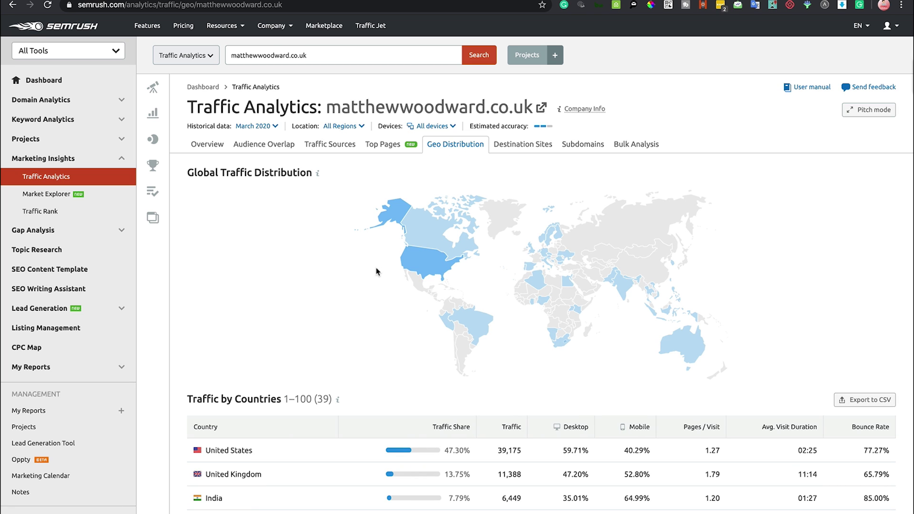
scroll(495, 313, "down", 5)
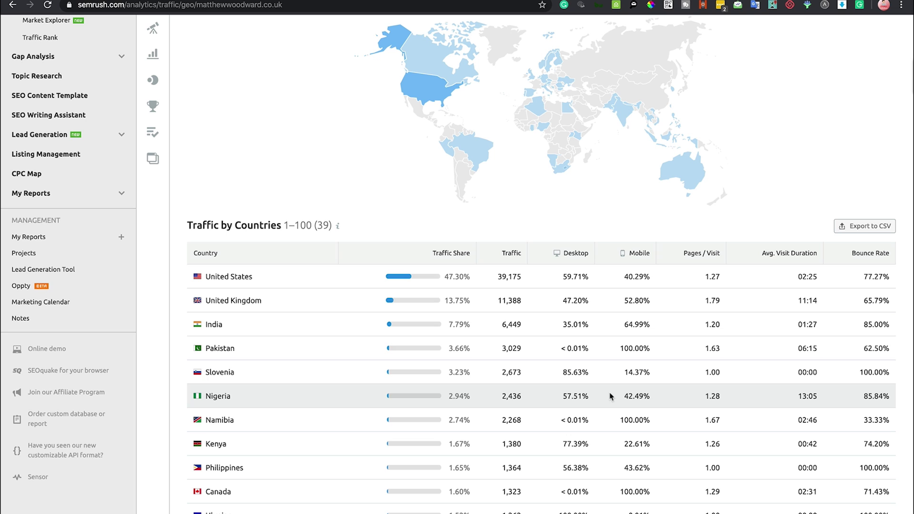
mouse_move(541, 510)
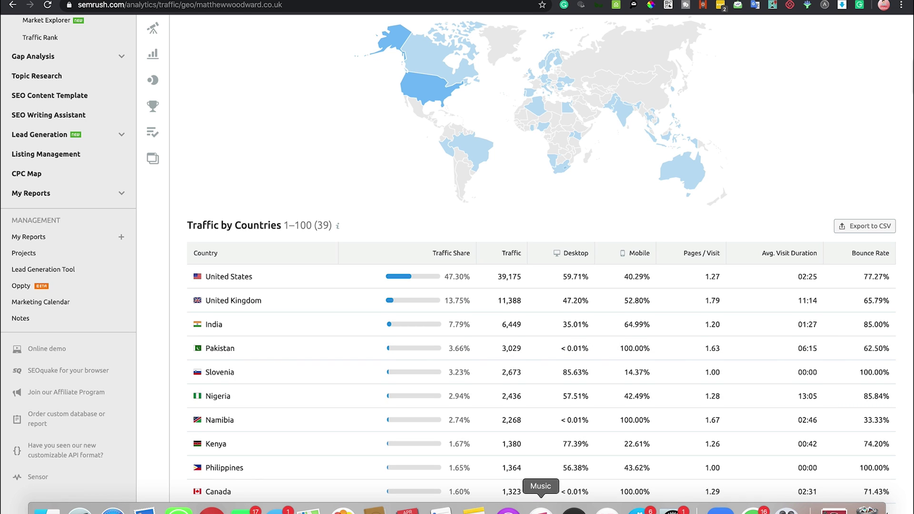
scroll(436, 336, "up", 5)
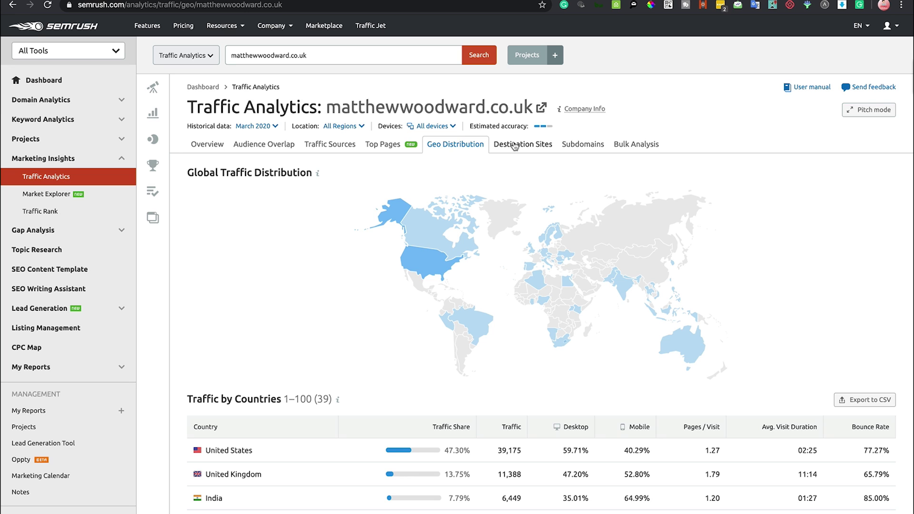
Step: Check the Destination Sites list, then view the Subdomains report for matthewwoodward.co.uk
left_click(514, 146)
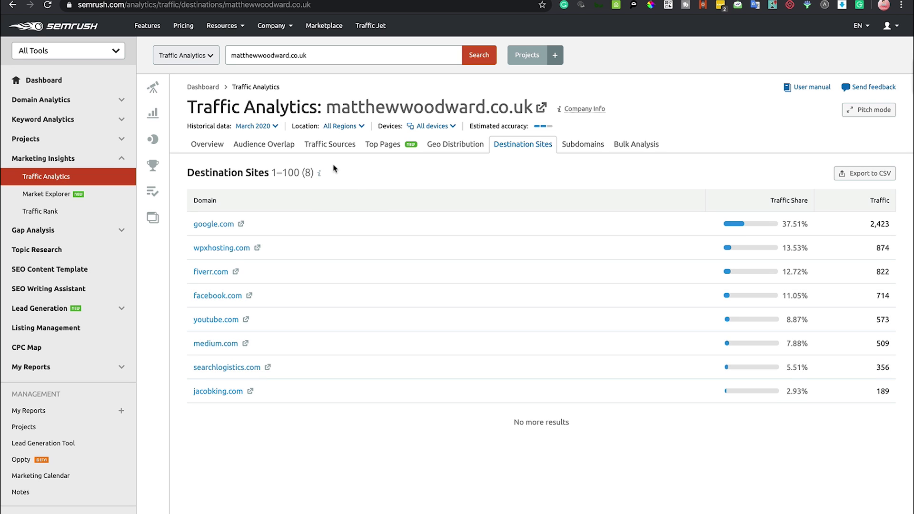
mouse_move(320, 176)
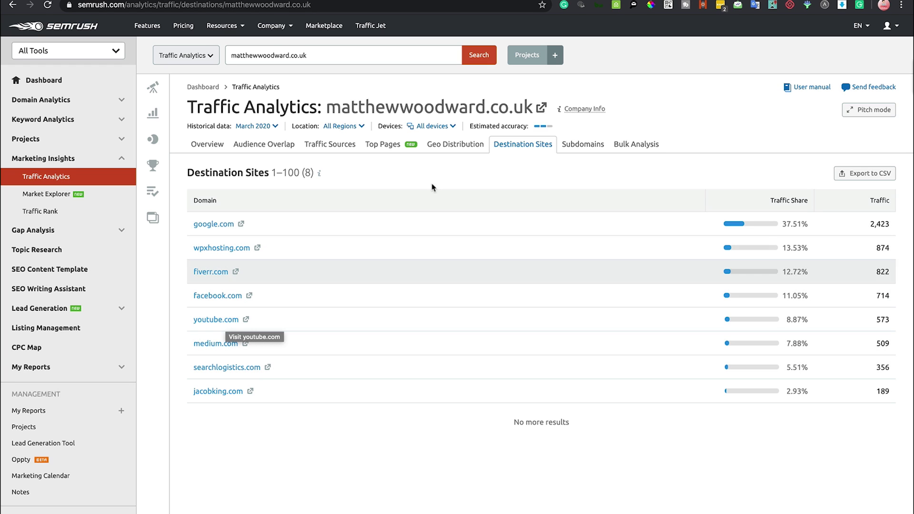
left_click(577, 148)
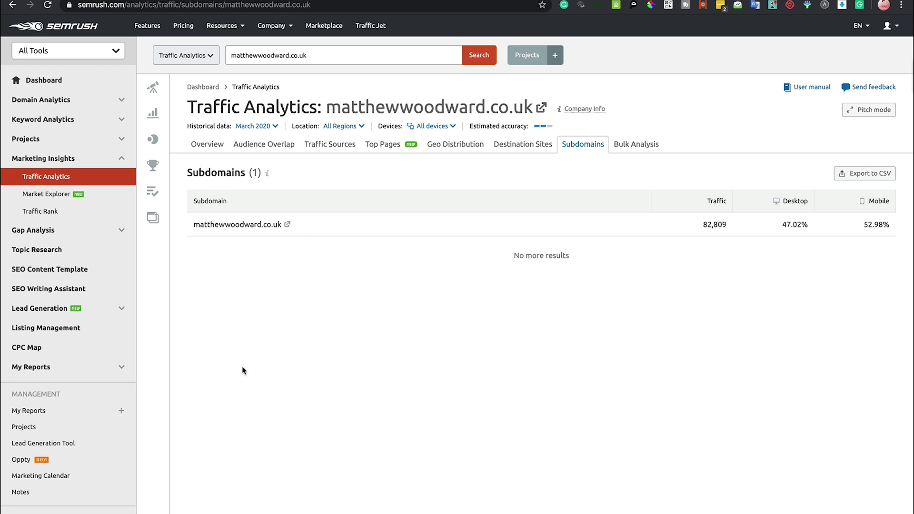
Step: Remove craigcampbellseo.com, diggitymarketing.com and matthewwoodward.co.uk from the Overview benchmark, then go to Market Explorer
left_click(644, 143)
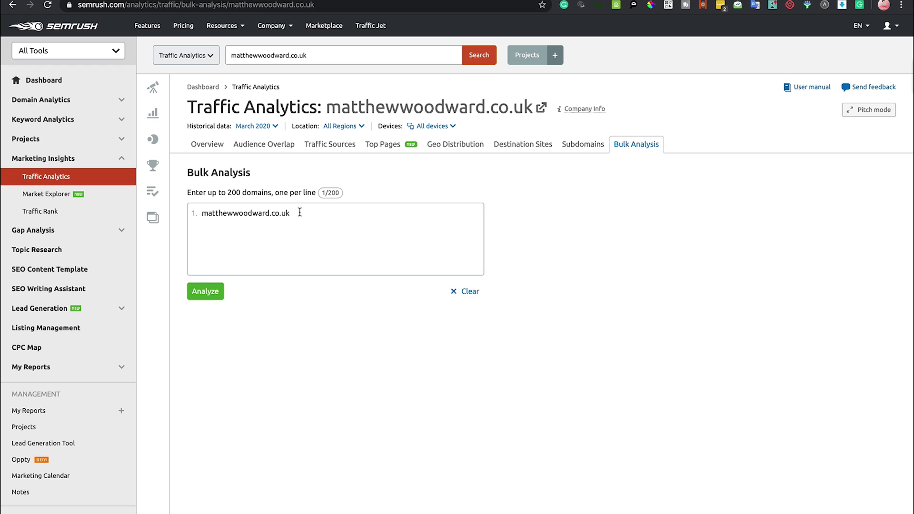
left_click(309, 216)
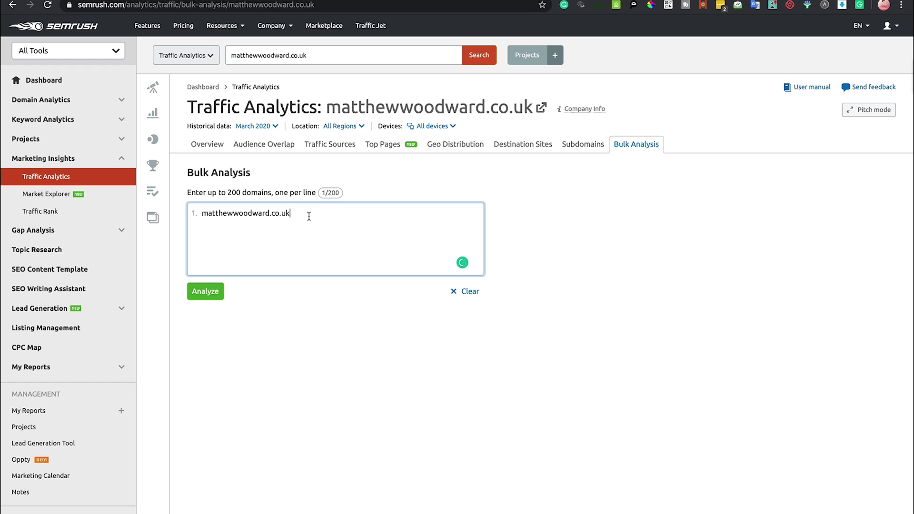
left_click(207, 145)
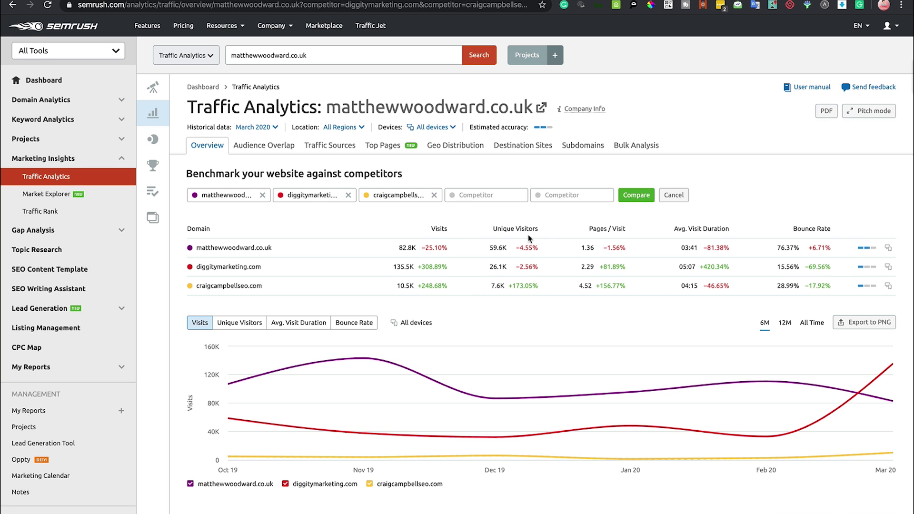
left_click(434, 194)
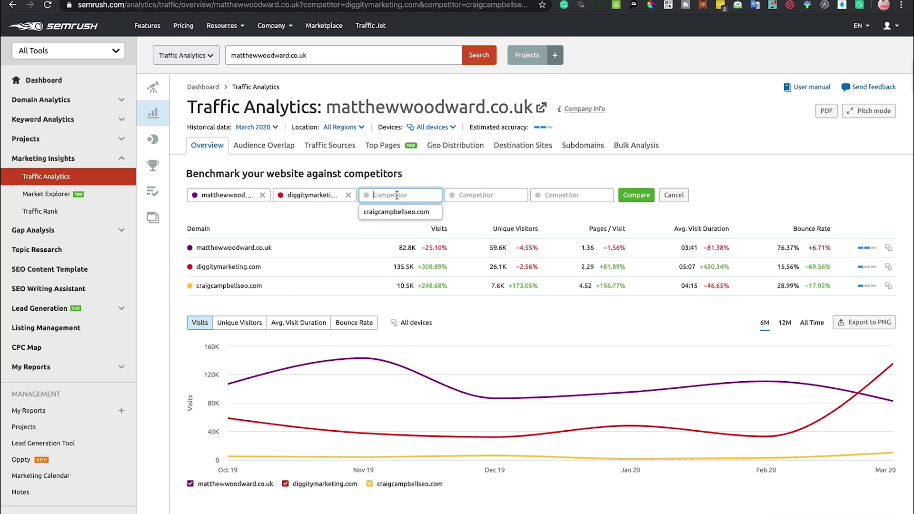
left_click(347, 195)
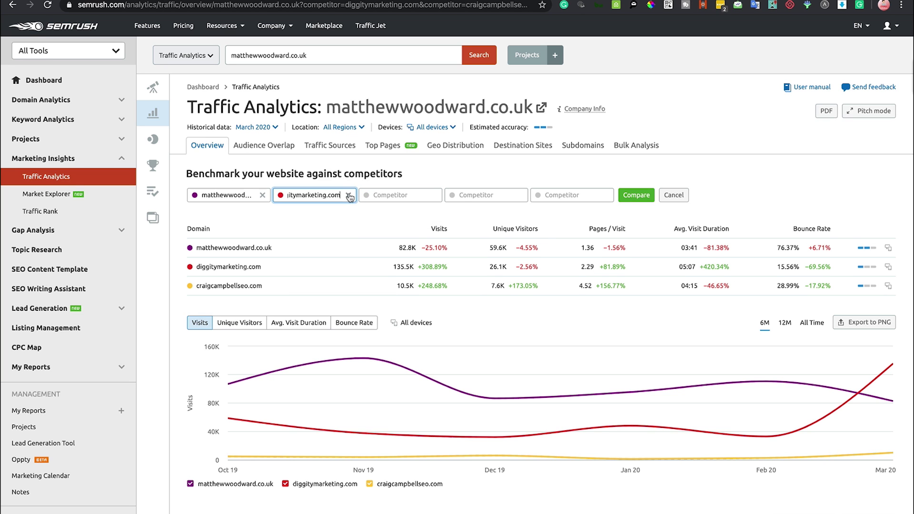
left_click(258, 194)
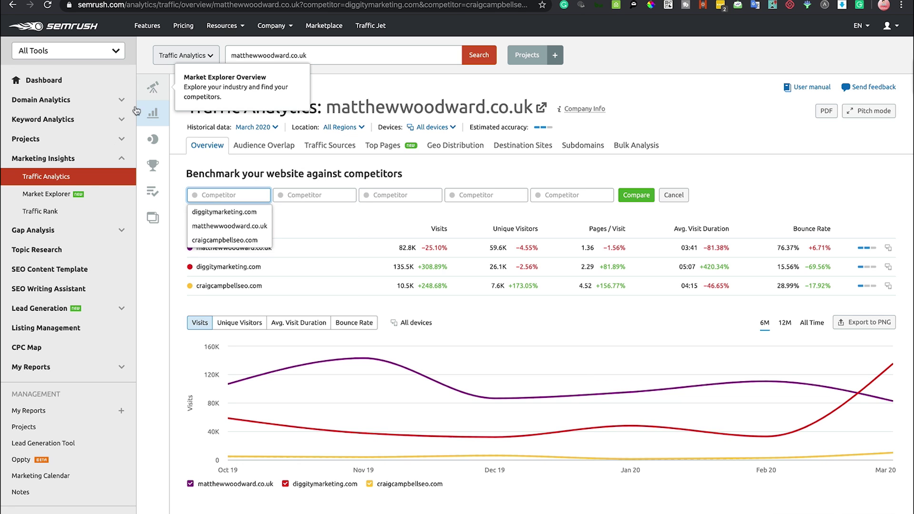
left_click(58, 195)
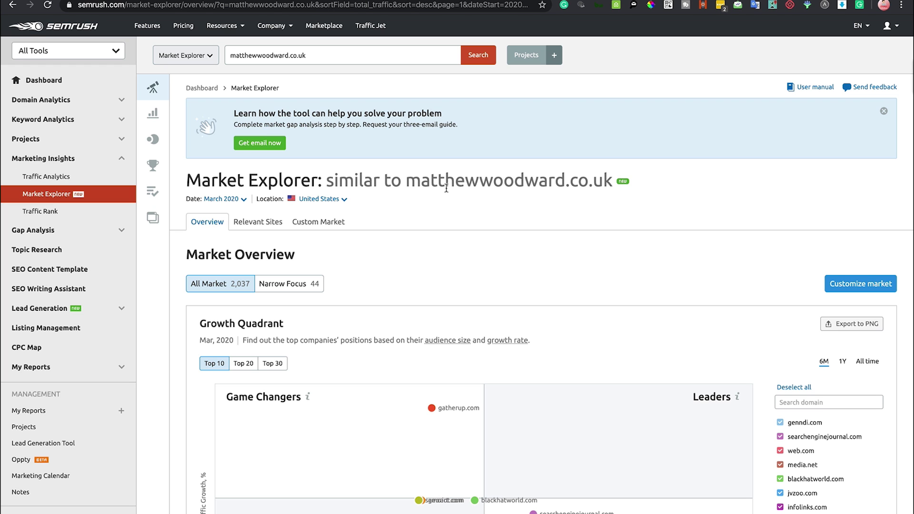
scroll(446, 188, "down", 3)
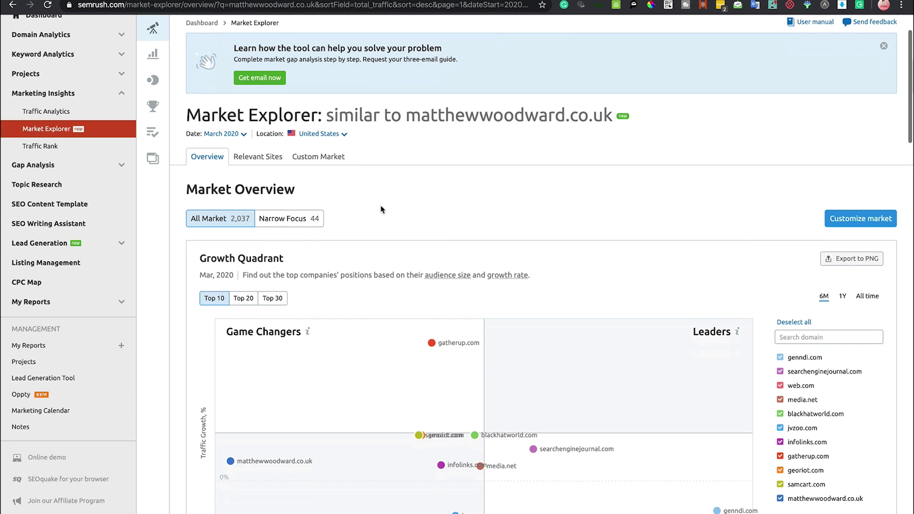
scroll(381, 209, "down", 10)
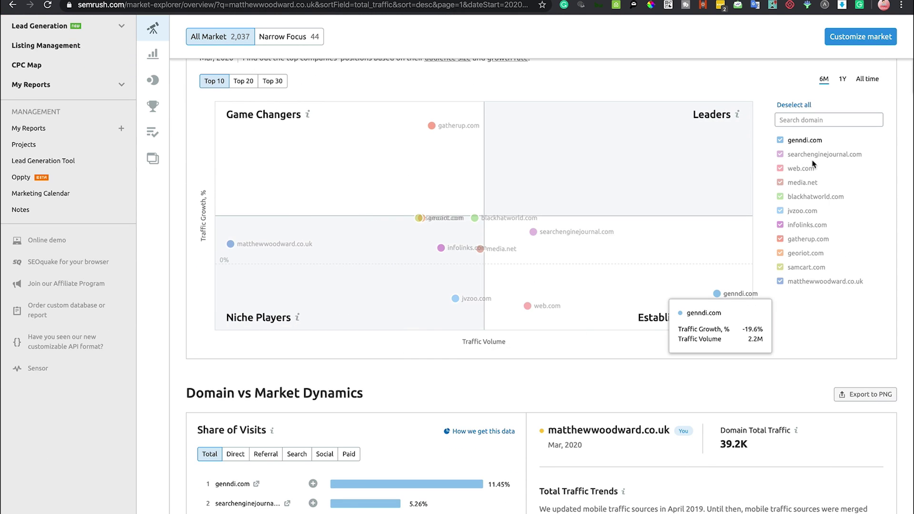
scroll(598, 317, "down", 6)
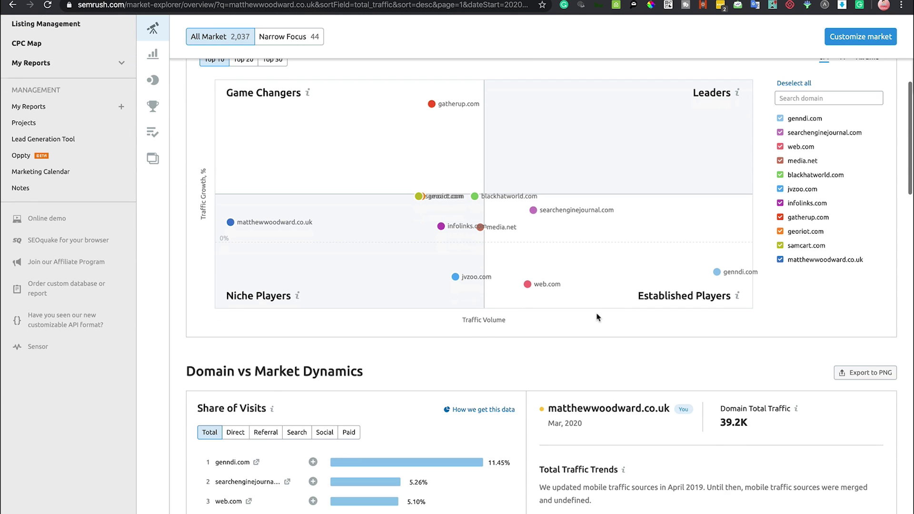
scroll(595, 317, "down", 4)
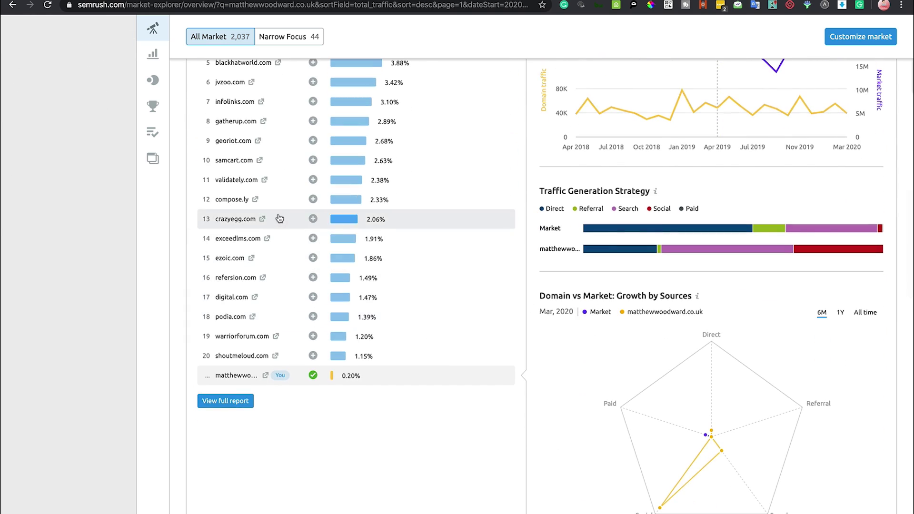
scroll(279, 219, "up", 5)
scroll(279, 219, "up", 6)
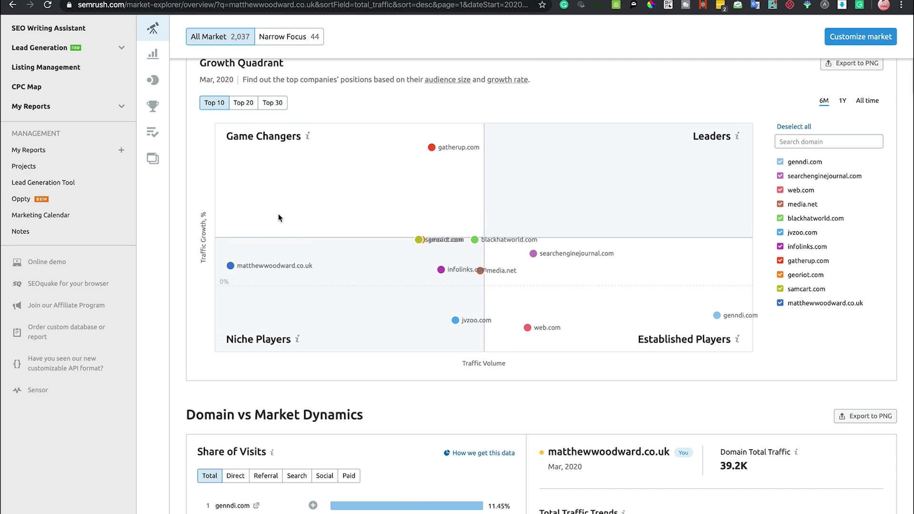
scroll(280, 218, "up", 4)
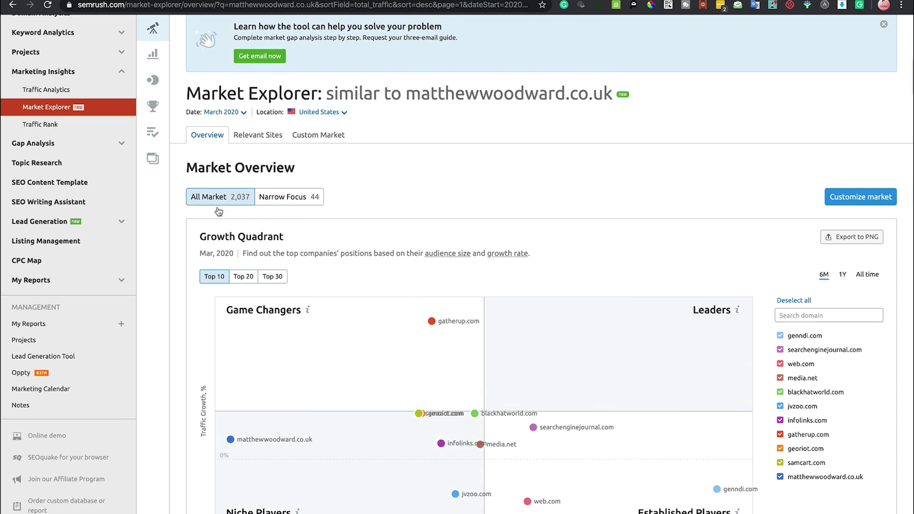
mouse_move(222, 204)
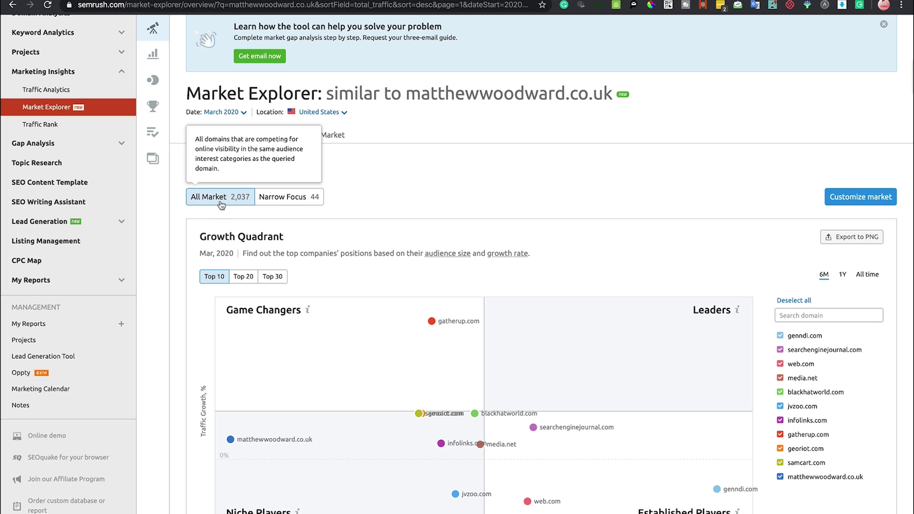
Step: Turn on Narrow Focus so the Growth Quadrant shows only the 44 closest competitors
left_click(282, 200)
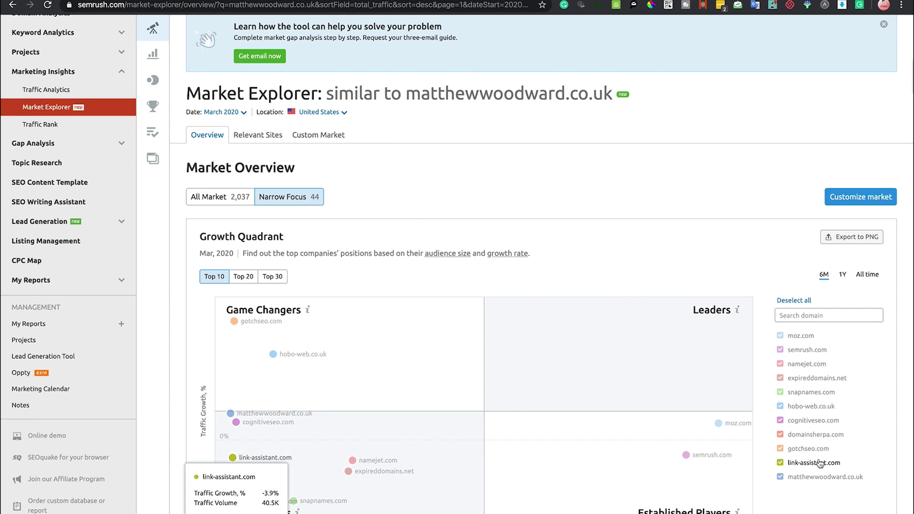
mouse_move(819, 453)
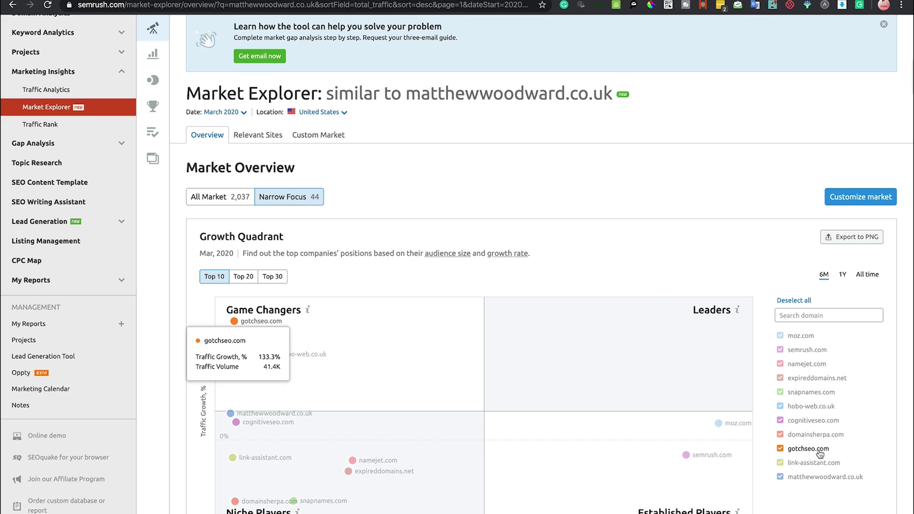
mouse_move(820, 425)
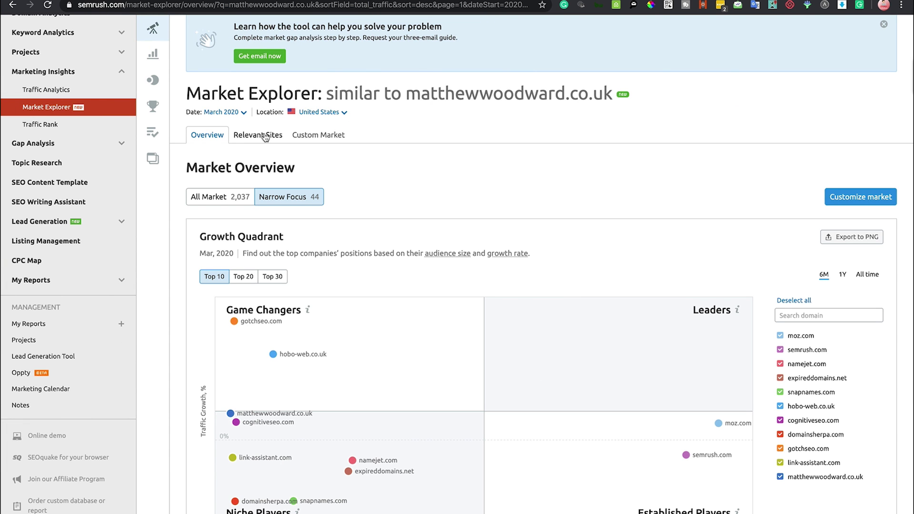
Step: Review the Relevant Sites table, where matthewwoodward.co.uk ranks 11th with 39.2K visits behind moz.com's 1.7M
left_click(265, 137)
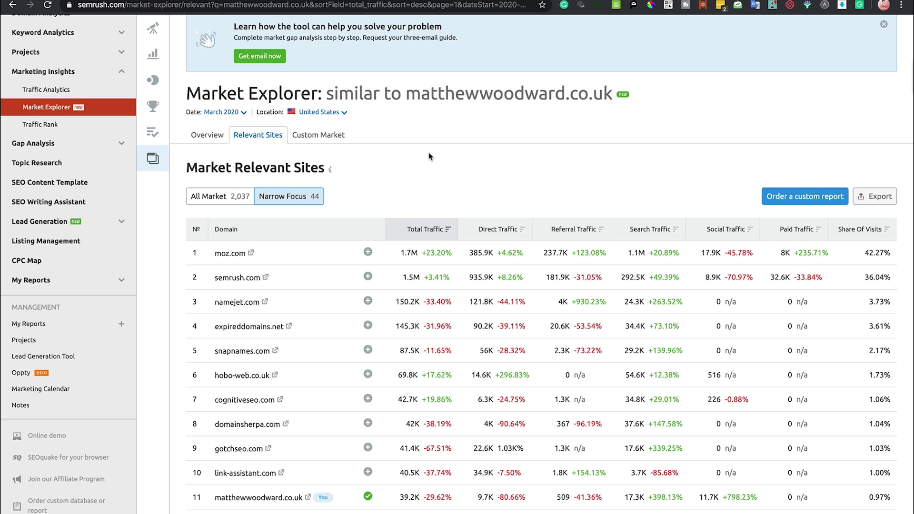
scroll(539, 171, "down", 8)
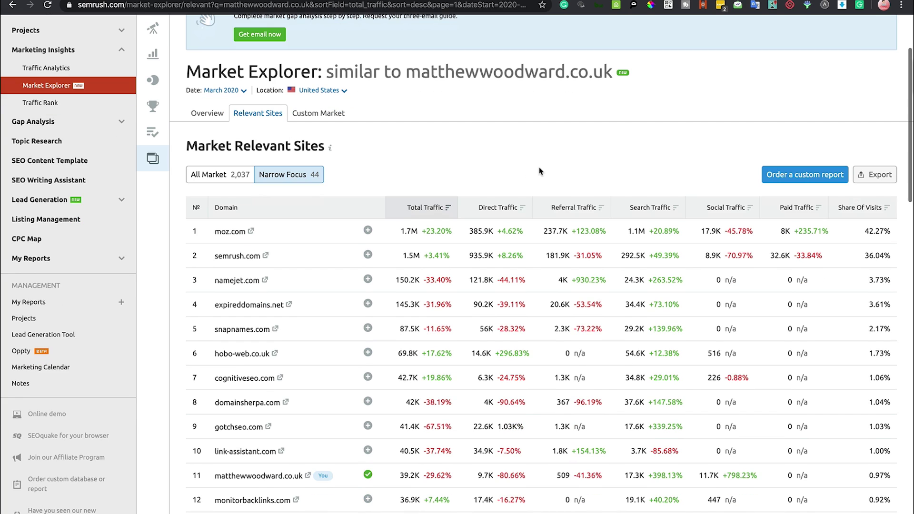
scroll(539, 170, "down", 2)
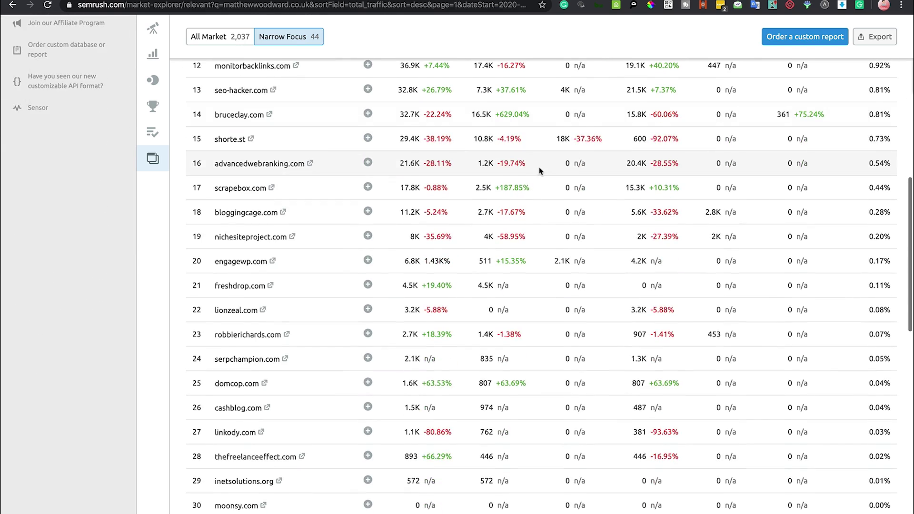
scroll(540, 171, "up", 5)
scroll(539, 170, "up", 6)
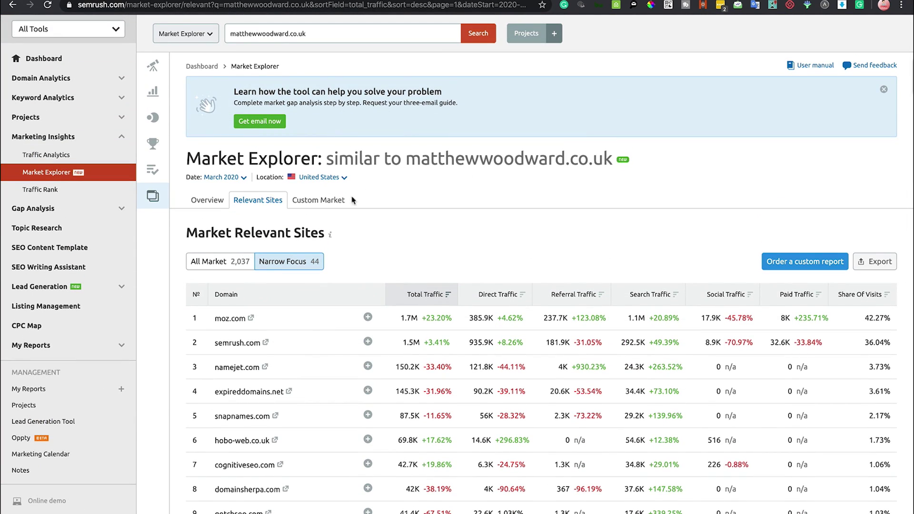
Step: Review the three-domain Custom Market: neilpatel.com holds 91.85% of visits against matthewwoodward.co.uk's 2.09%
left_click(336, 209)
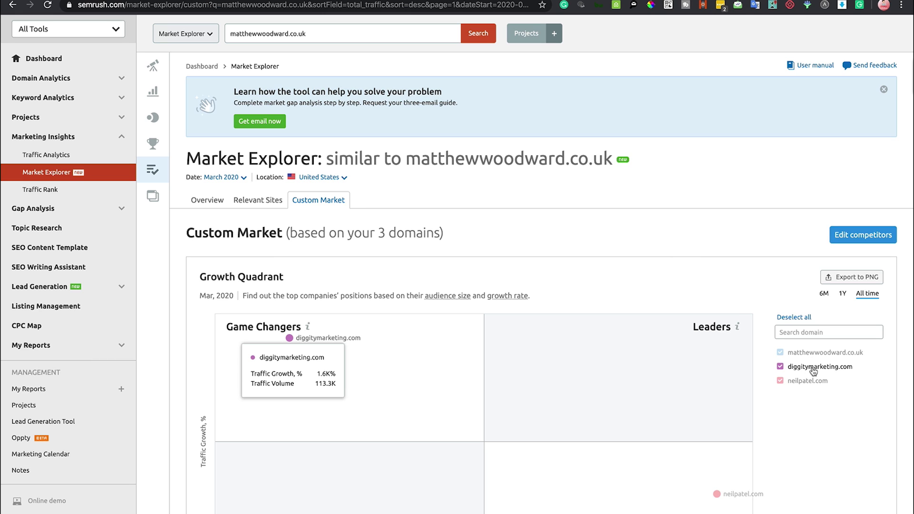
scroll(799, 399, "down", 6)
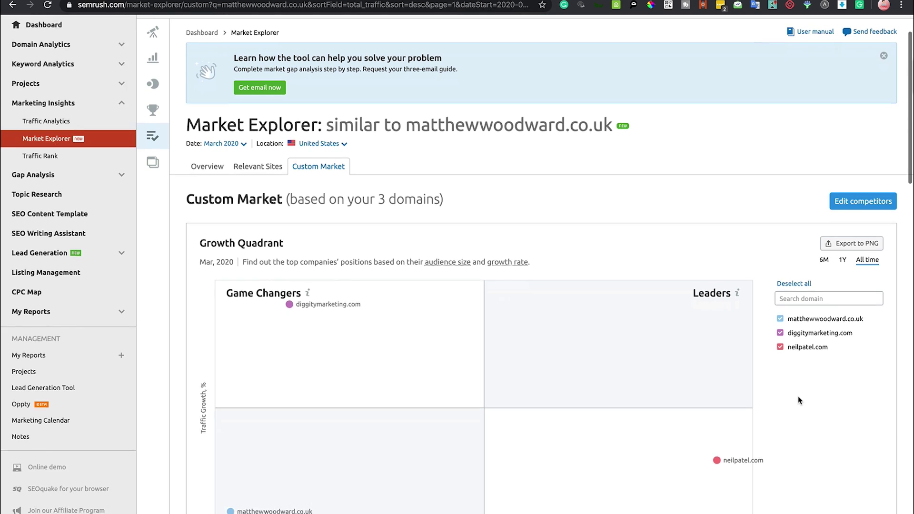
scroll(798, 397, "down", 7)
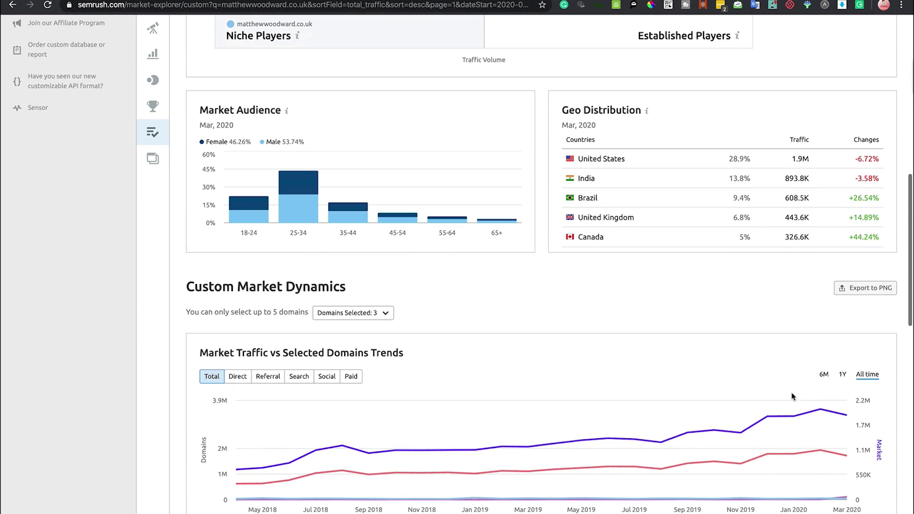
scroll(791, 394, "down", 5)
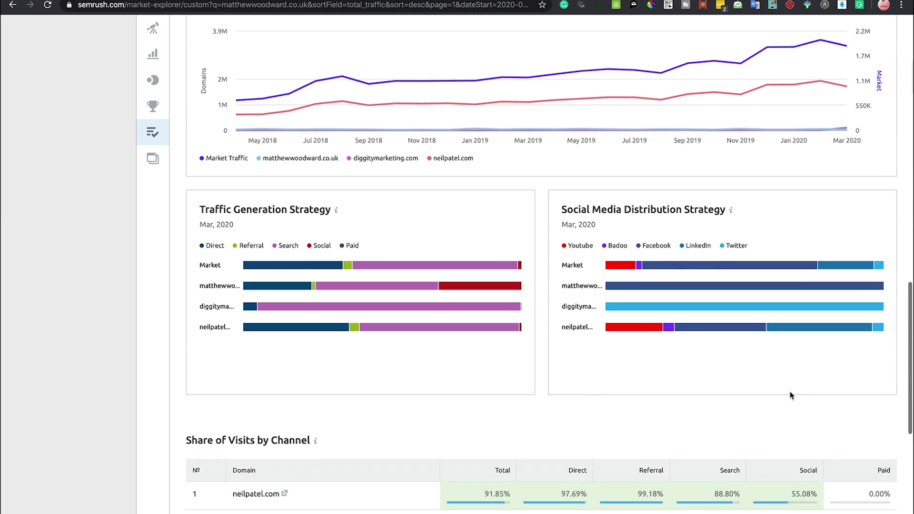
scroll(788, 394, "down", 4)
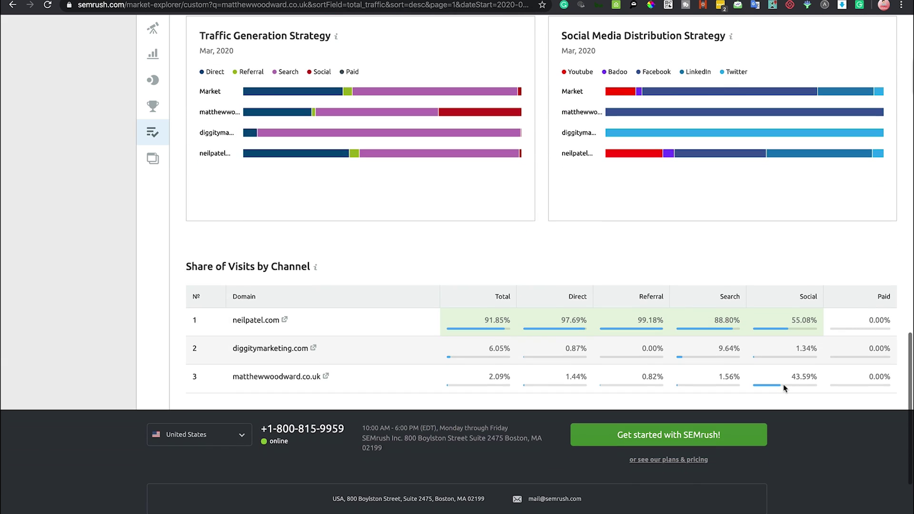
scroll(784, 388, "up", 4)
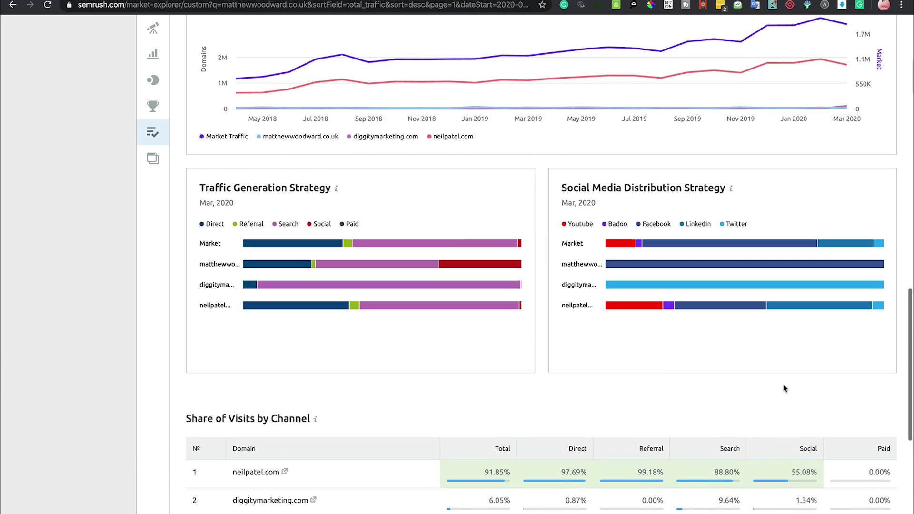
scroll(785, 388, "up", 11)
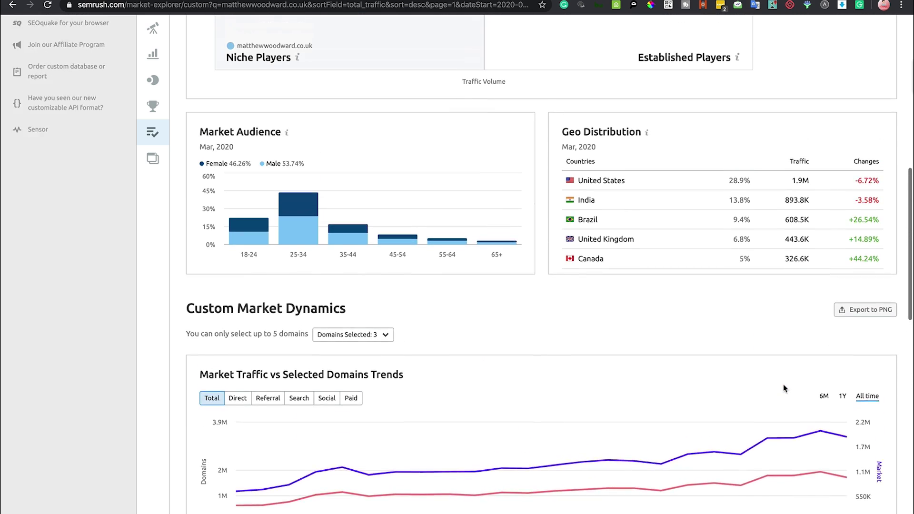
scroll(761, 371, "up", 8)
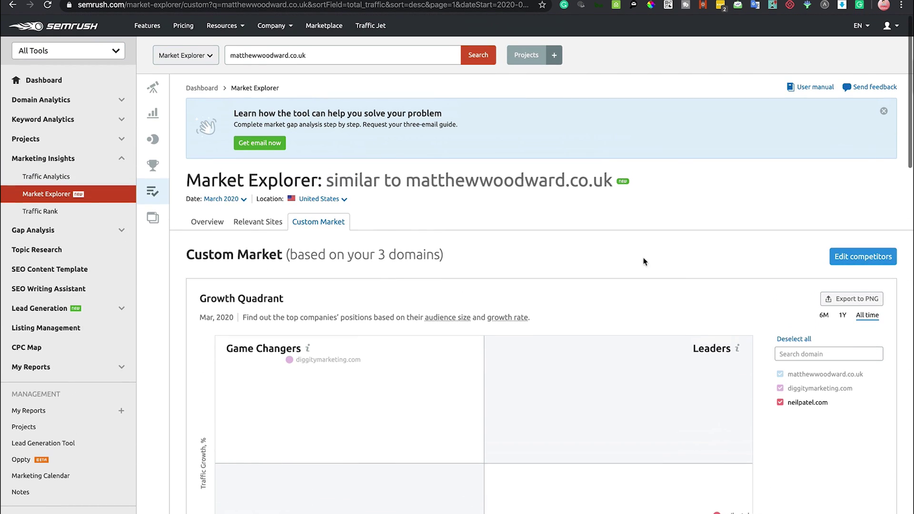
Step: Review the Traffic Rank top 100 domains for March 2020, led by google.com at 106.8B visits
left_click(46, 212)
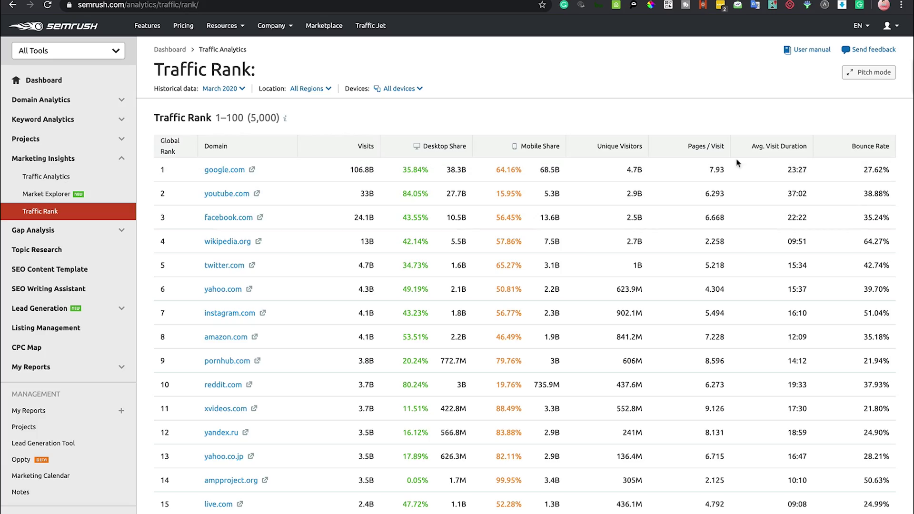
scroll(871, 300, "down", 3)
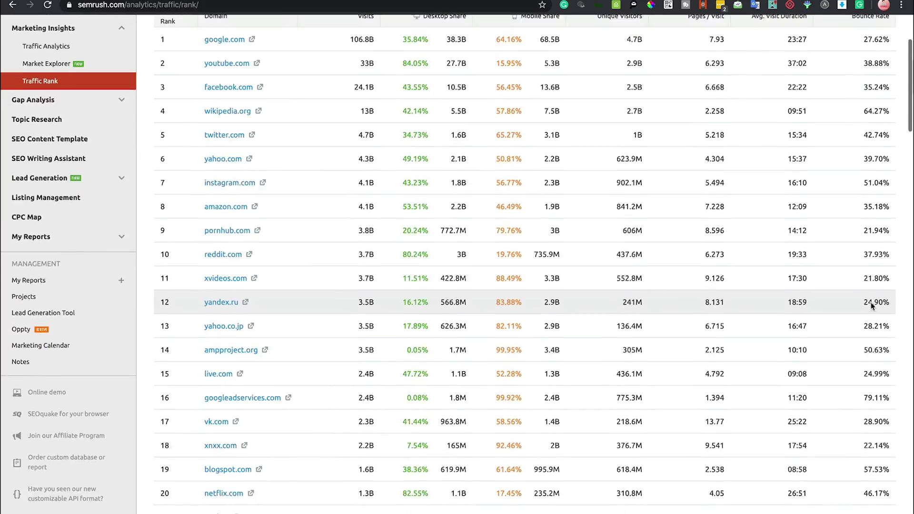
scroll(871, 305, "down", 10)
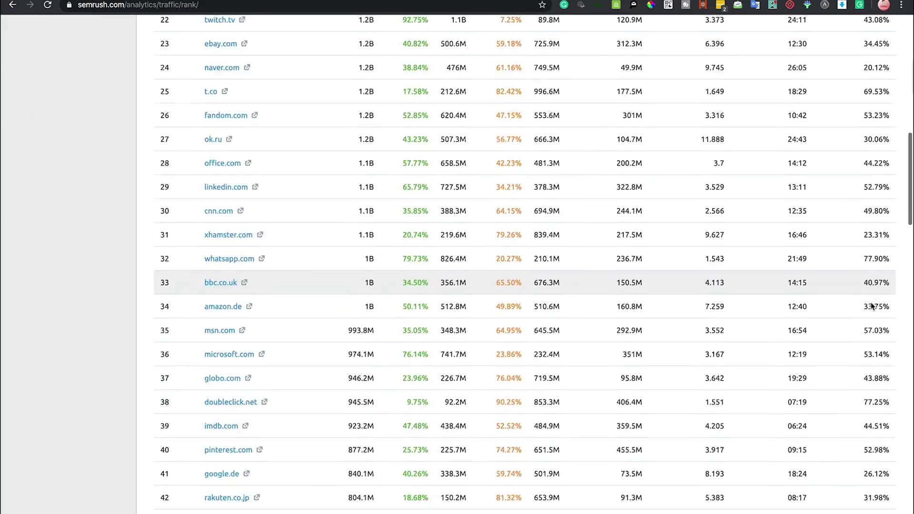
scroll(872, 305, "down", 8)
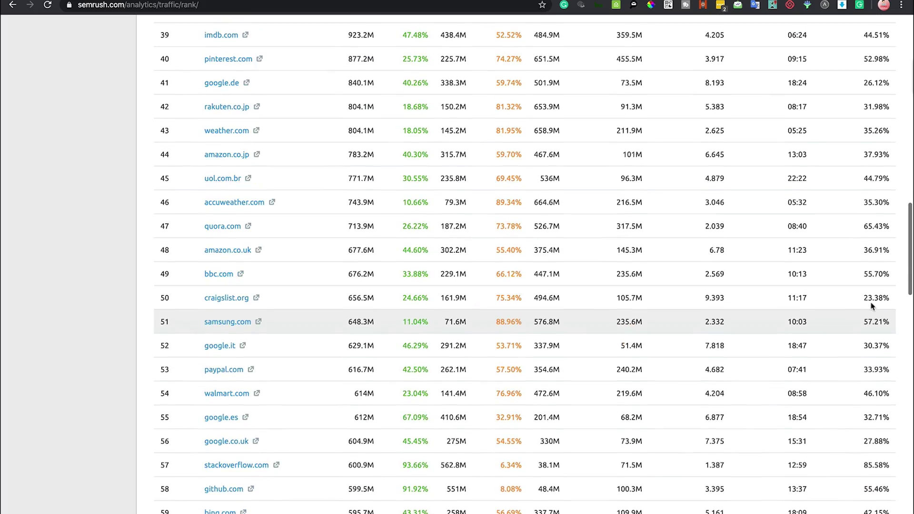
scroll(872, 305, "up", 10)
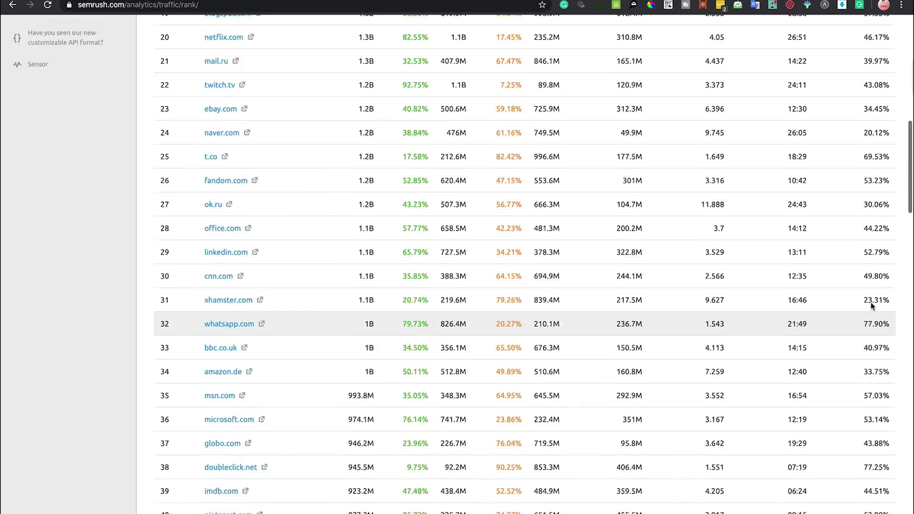
scroll(872, 305, "up", 12)
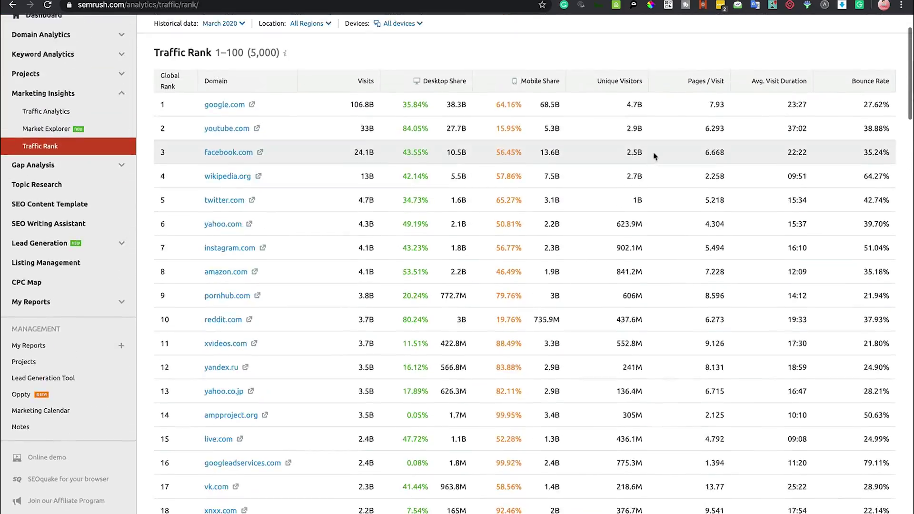
scroll(654, 156, "up", 2)
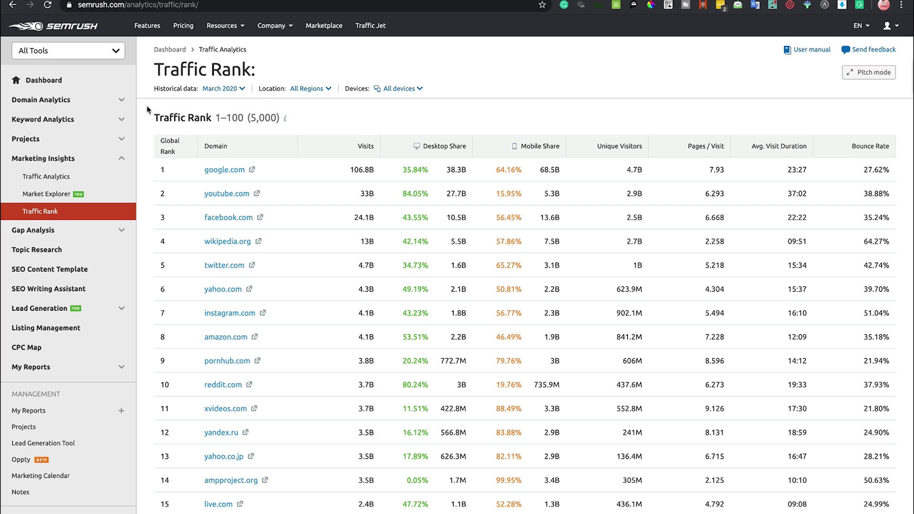
Step: Switch the Traffic Rank location from United Arab Emirates to Armenia, check the Devices filter, then return to Traffic Analytics
left_click(306, 90)
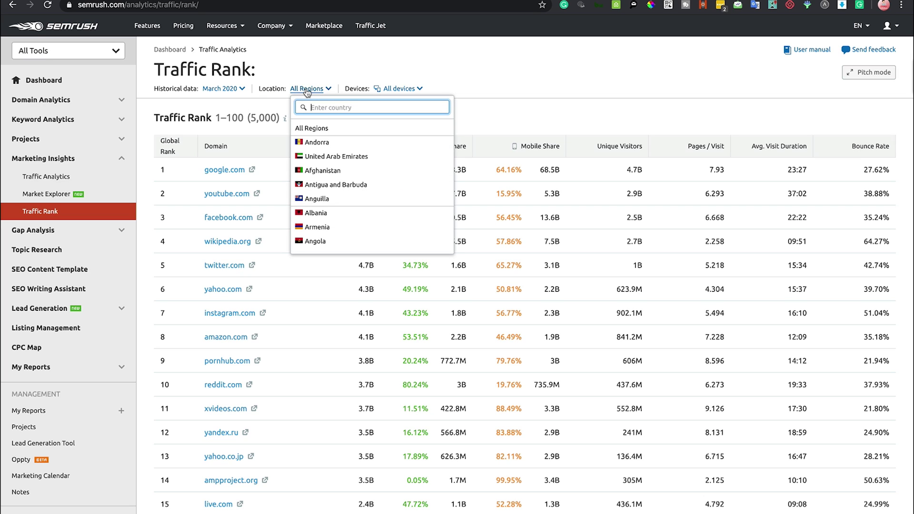
left_click(334, 157)
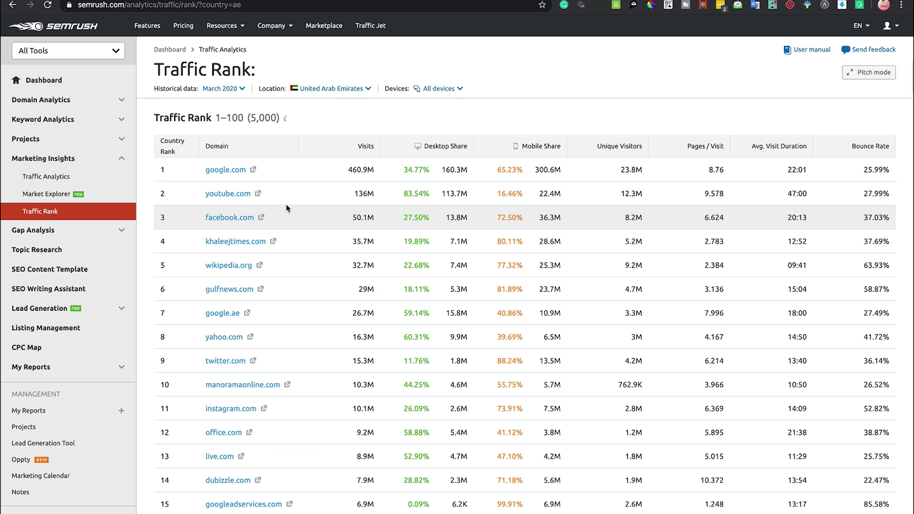
left_click(329, 90)
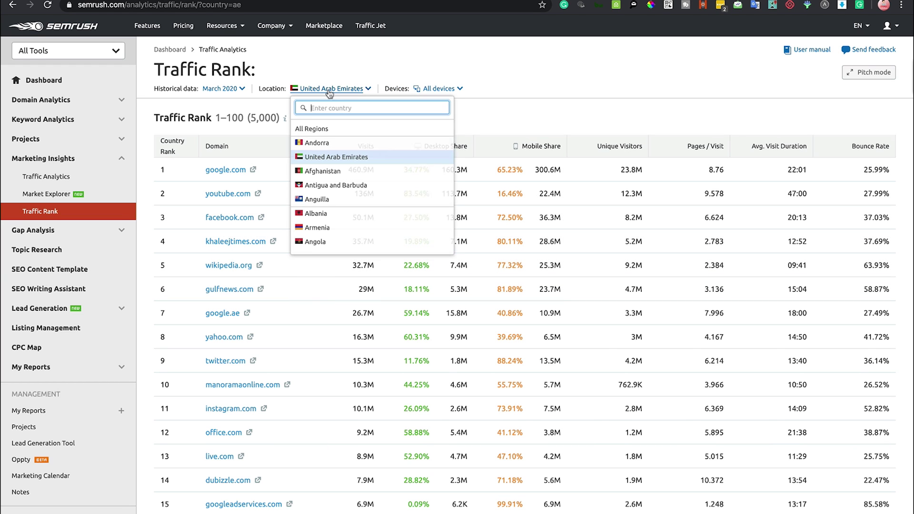
left_click(325, 233)
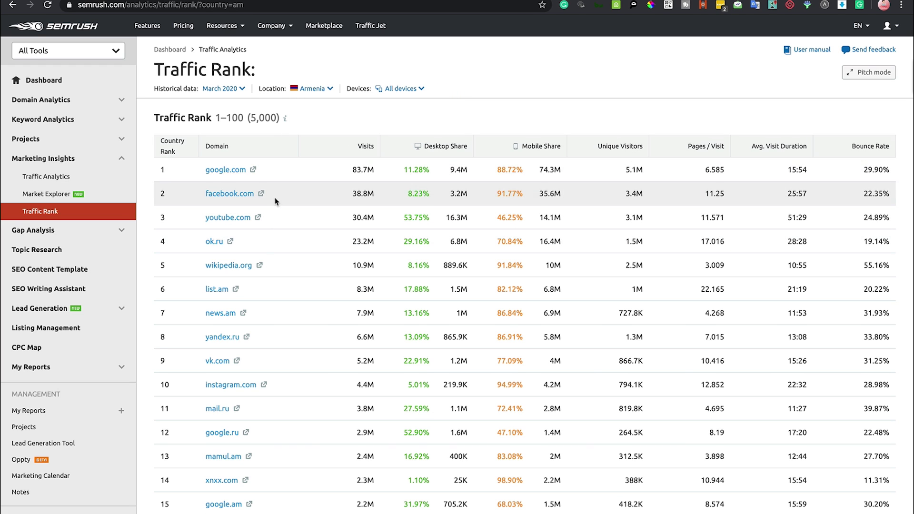
left_click(407, 91)
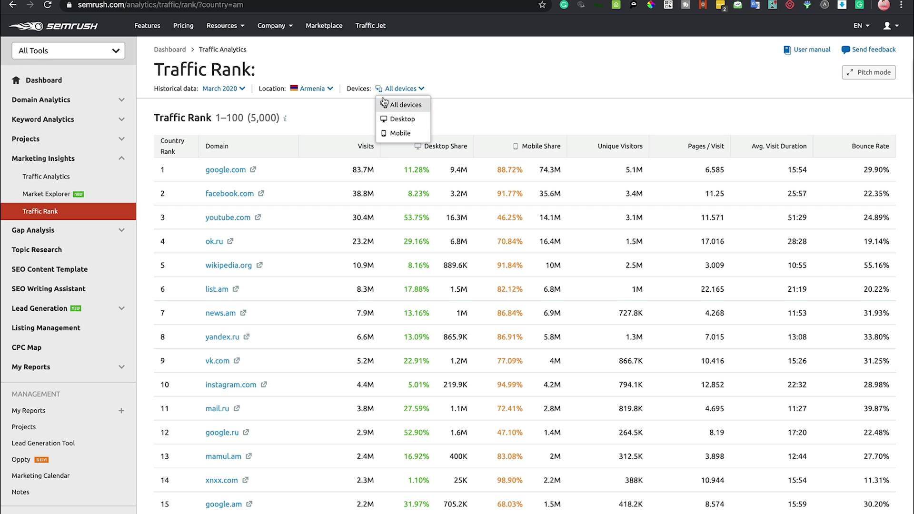
left_click(56, 180)
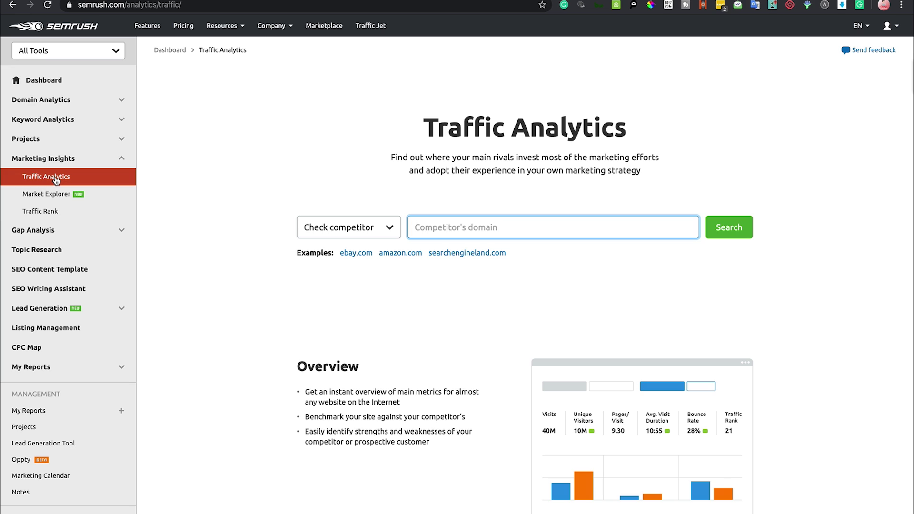
type("www.neilpatel.com")
key("Return")
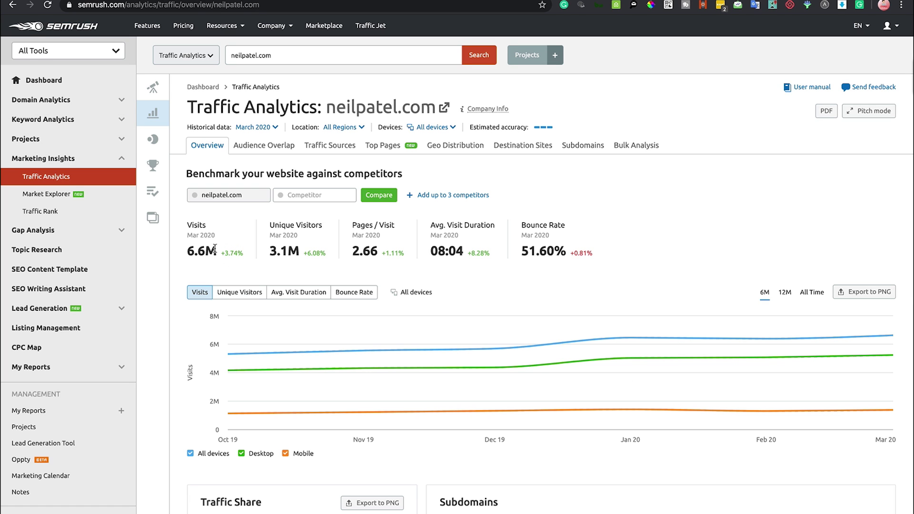
Step: Inspect neilpatel.com's overview metrics, chart and panels, including 2.66 pages per visit and 08:04 average visit duration
mouse_move(316, 251)
mouse_move(393, 259)
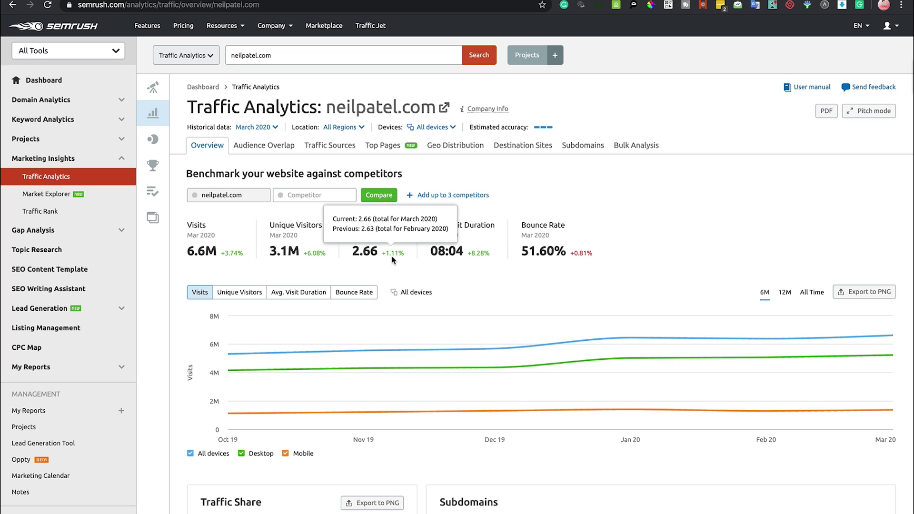
mouse_move(579, 320)
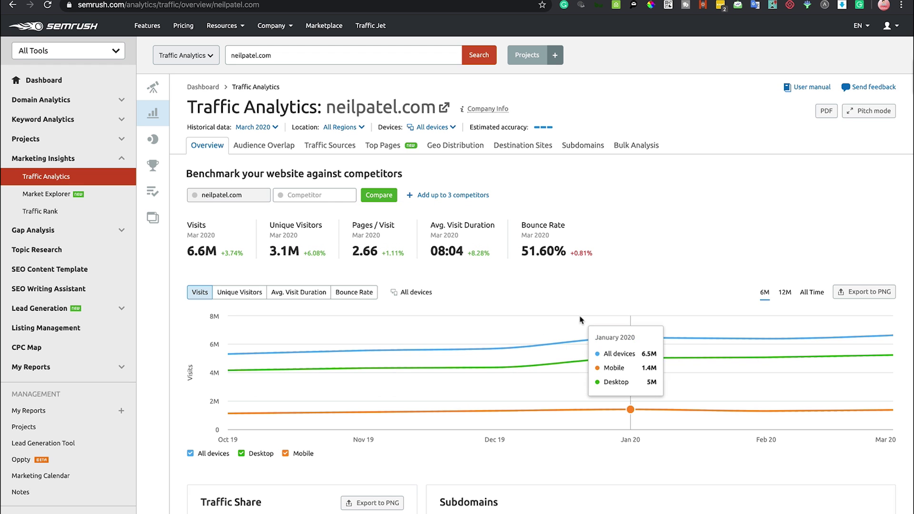
scroll(578, 309, "down", 5)
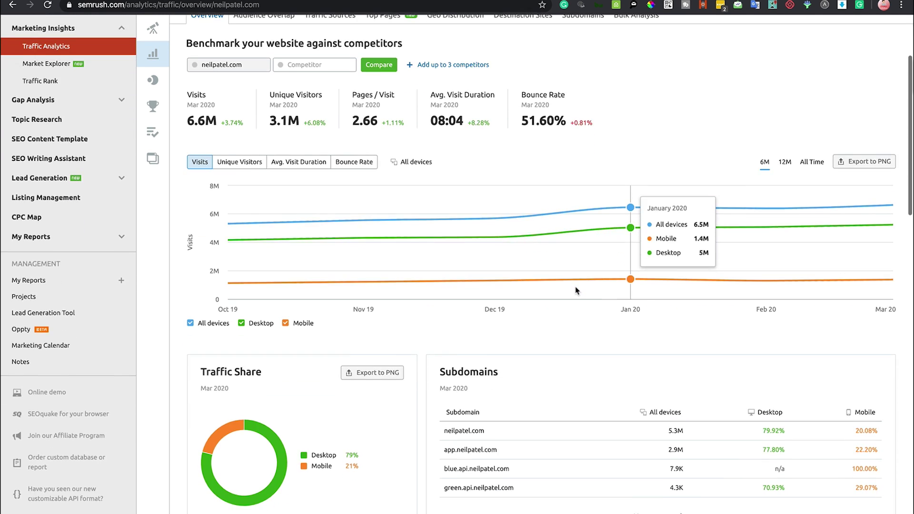
scroll(576, 290, "down", 6)
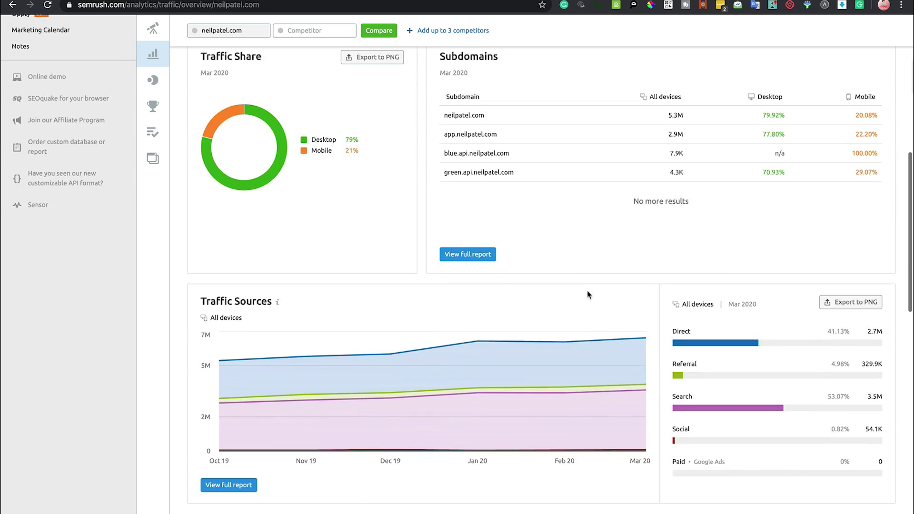
scroll(662, 300, "down", 4)
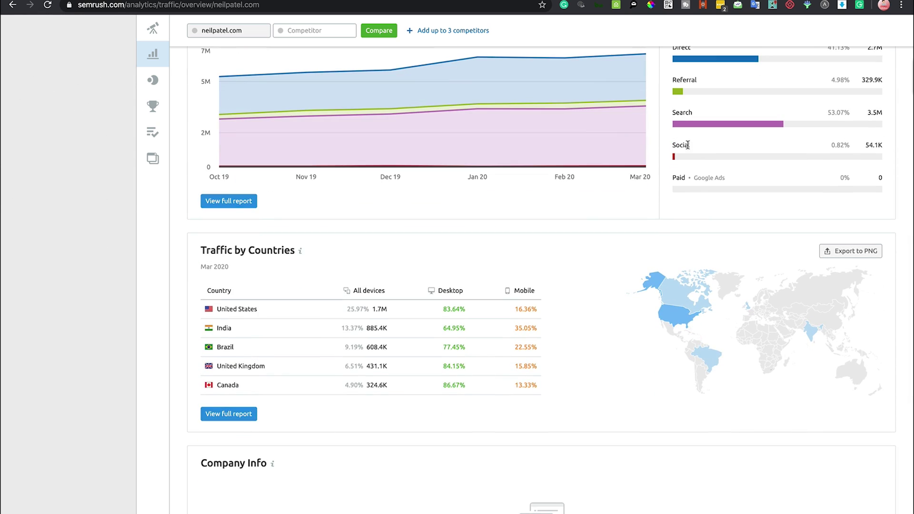
scroll(639, 193, "up", 3)
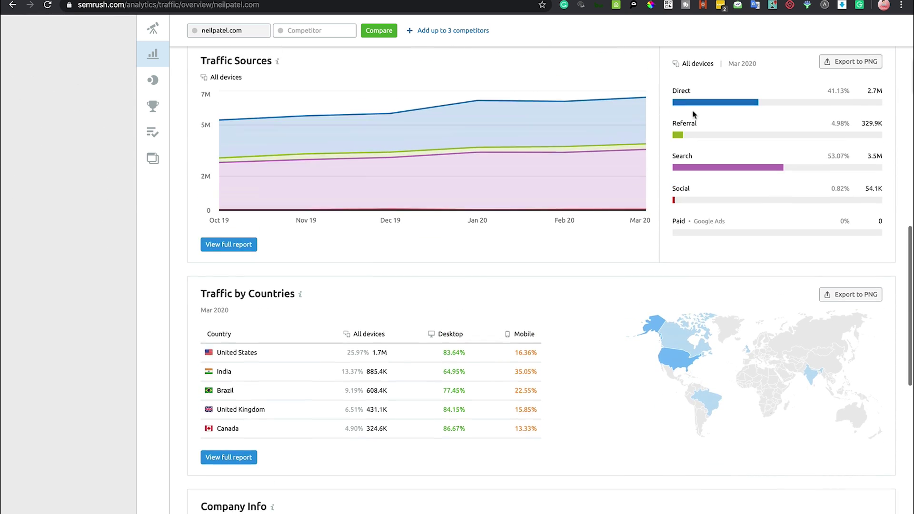
scroll(628, 169, "down", 5)
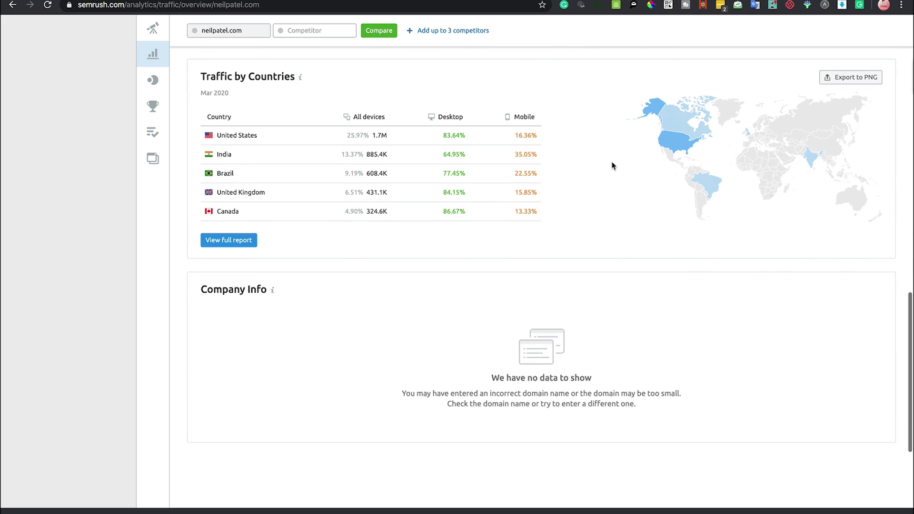
scroll(613, 165, "up", 1)
scroll(613, 166, "up", 5)
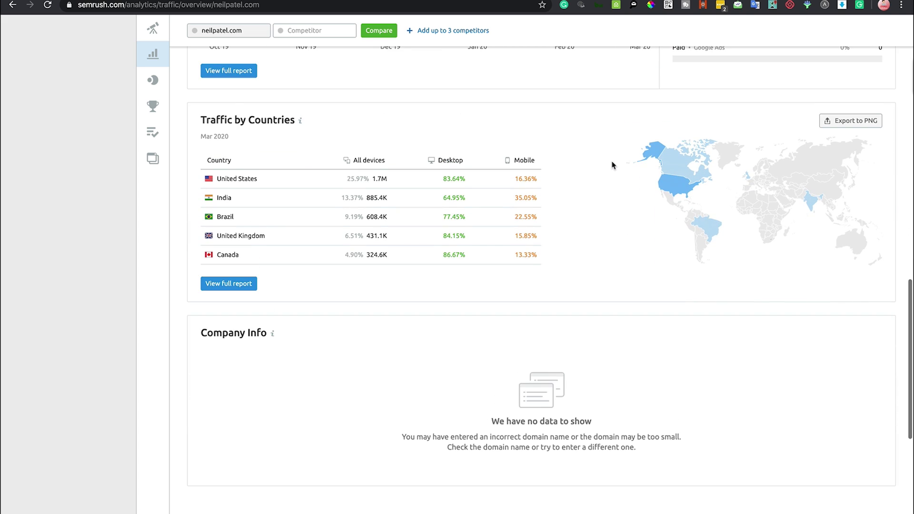
scroll(612, 165, "up", 10)
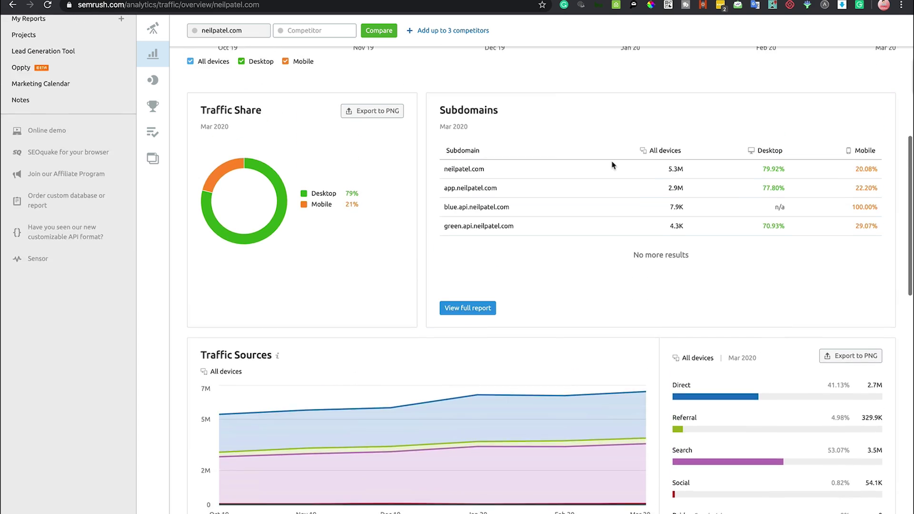
scroll(612, 165, "up", 3)
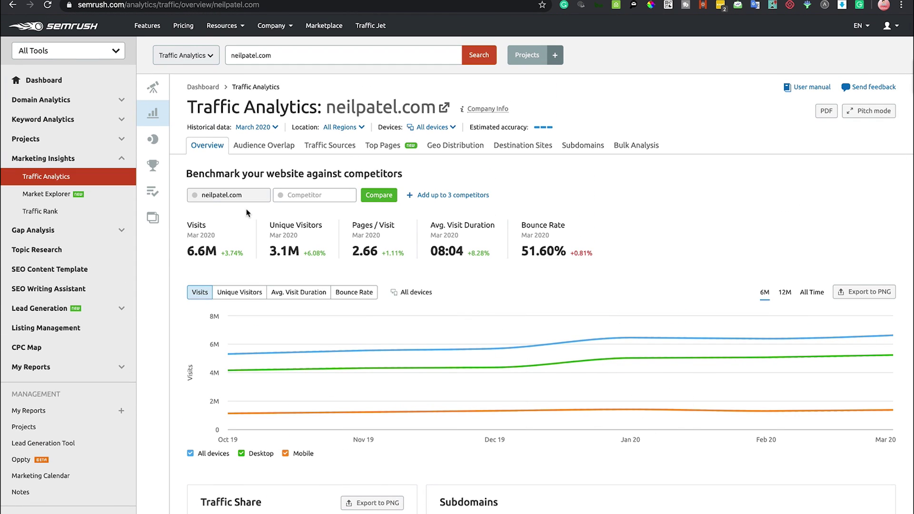
Step: Filter neilpatel.com's Traffic Sources details to its 10 social networks, led by facebook.com with 18,432 visits
left_click(270, 149)
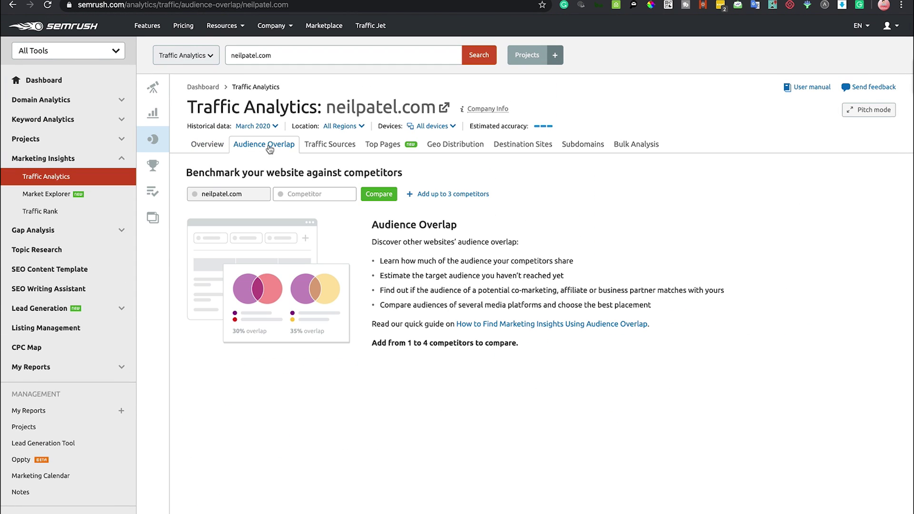
left_click(328, 149)
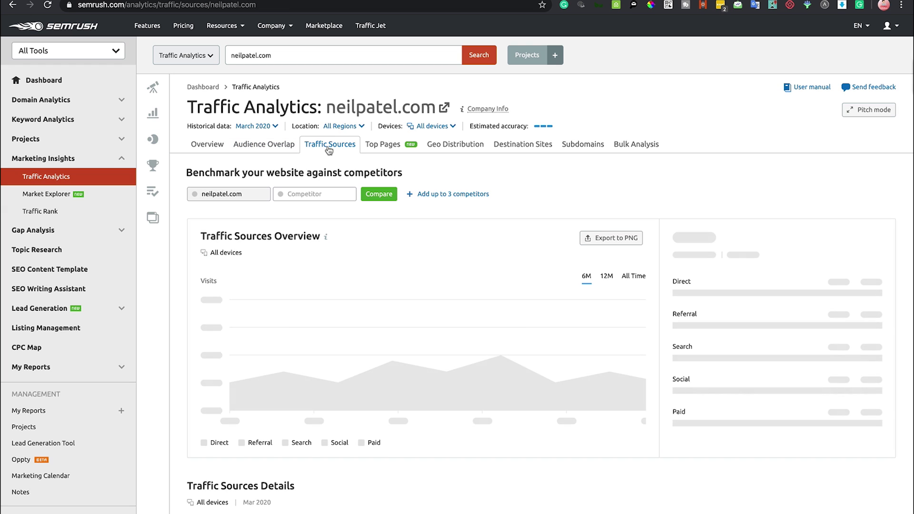
scroll(553, 446, "down", 5)
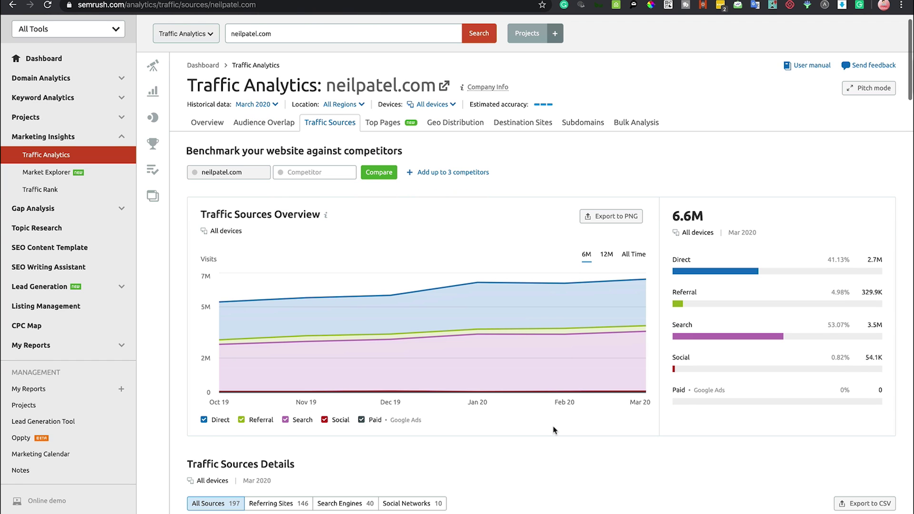
scroll(552, 429, "down", 1)
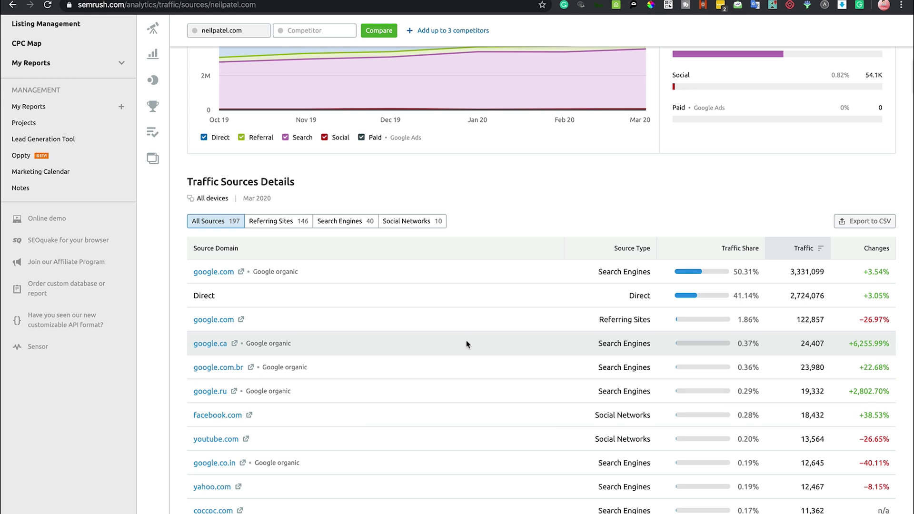
left_click(411, 222)
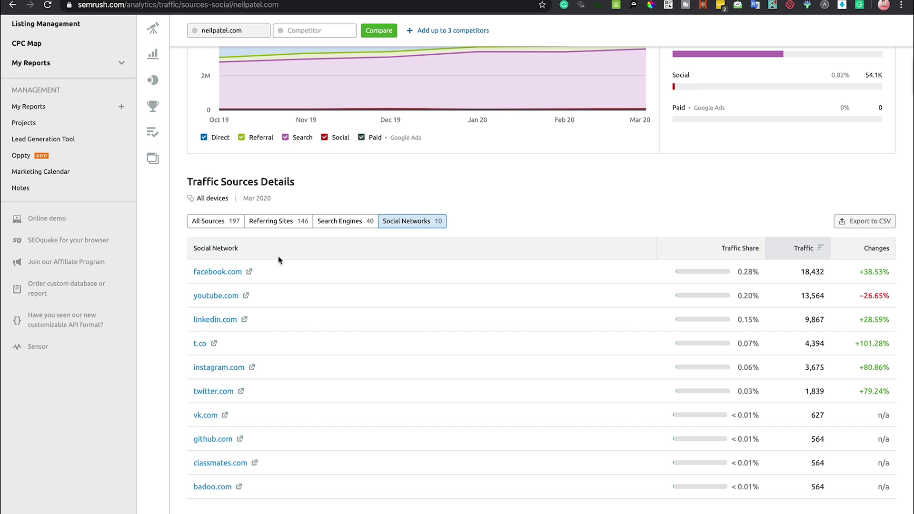
Step: Open facebook.com's overview from the social table: 24.1B visits, 2.5B unique visitors, 35.24% bounce rate
left_click(230, 275)
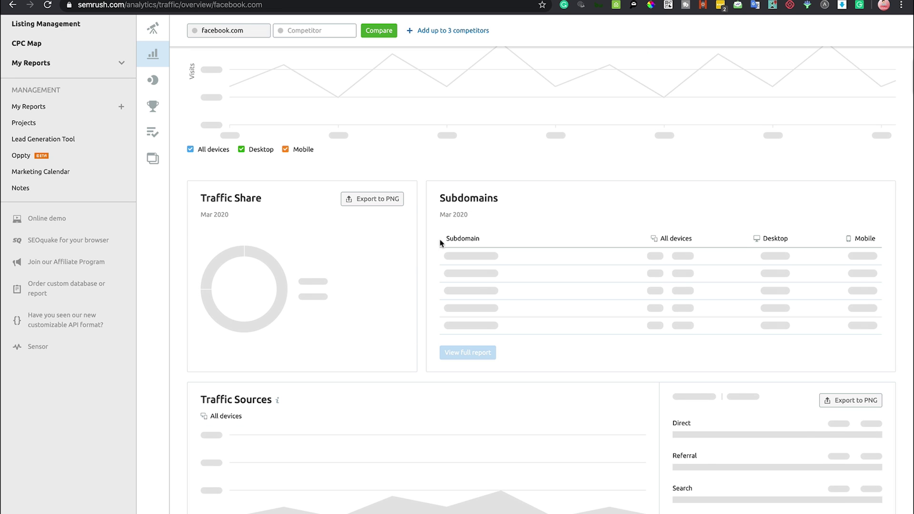
scroll(460, 234, "down", 9)
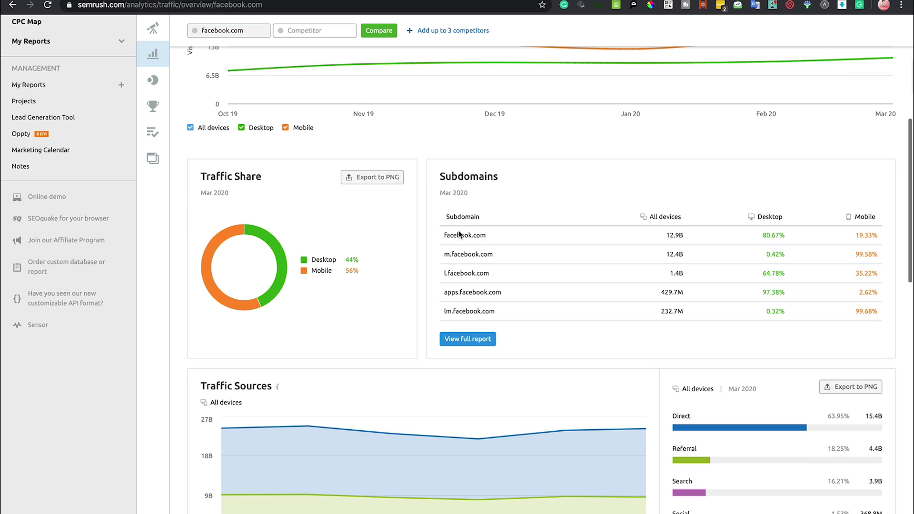
scroll(459, 234, "down", 5)
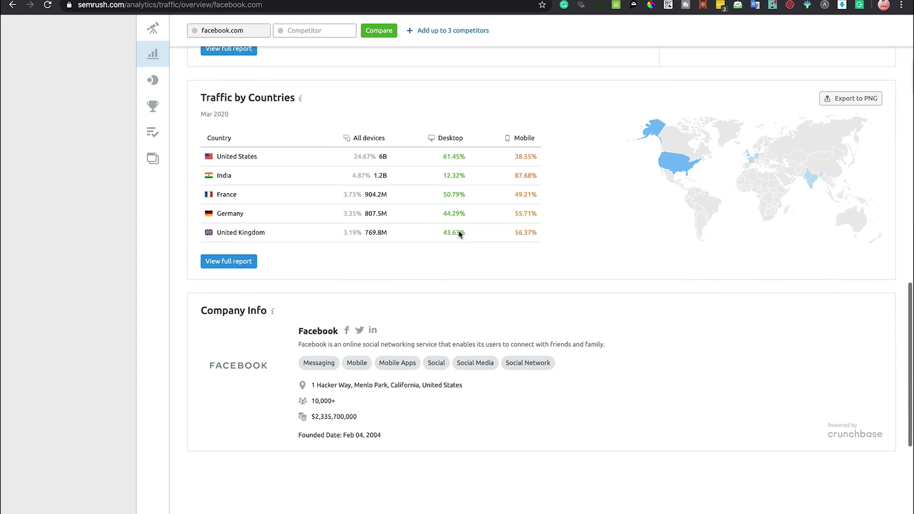
scroll(460, 234, "up", 5)
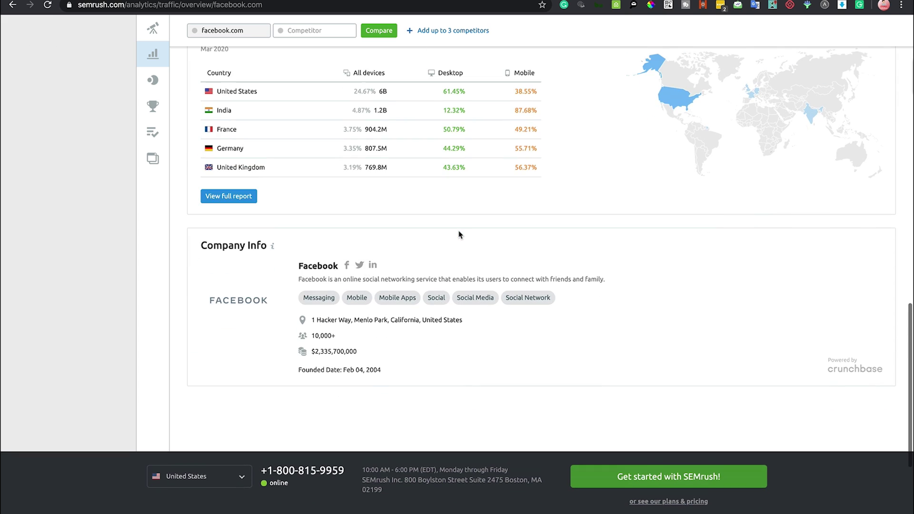
scroll(459, 234, "up", 7)
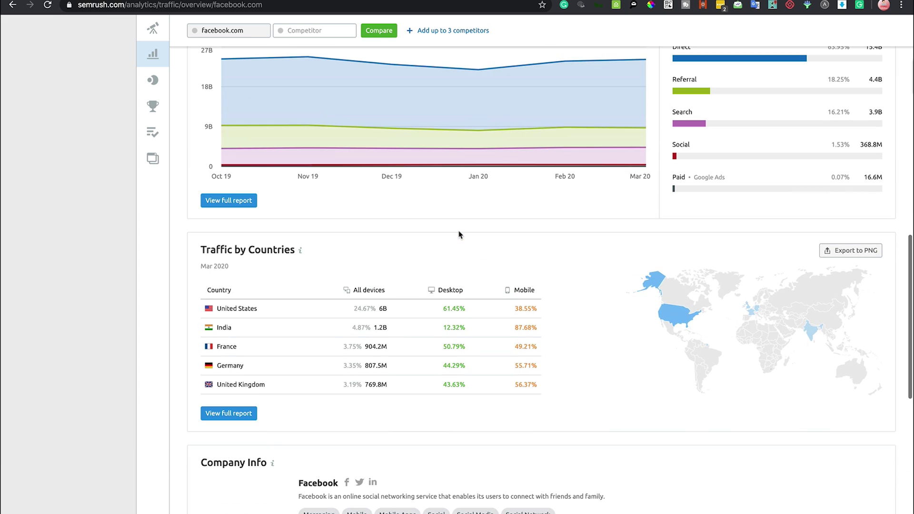
scroll(460, 234, "up", 9)
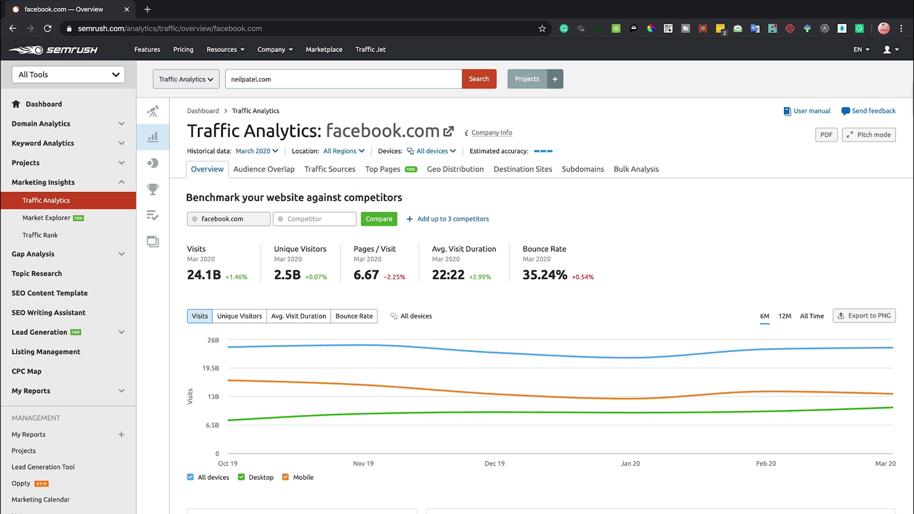
left_click(732, 1)
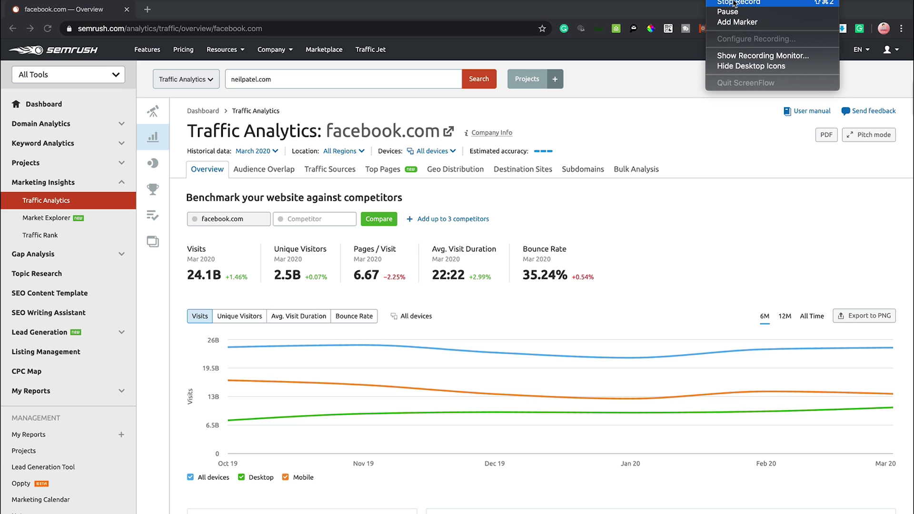